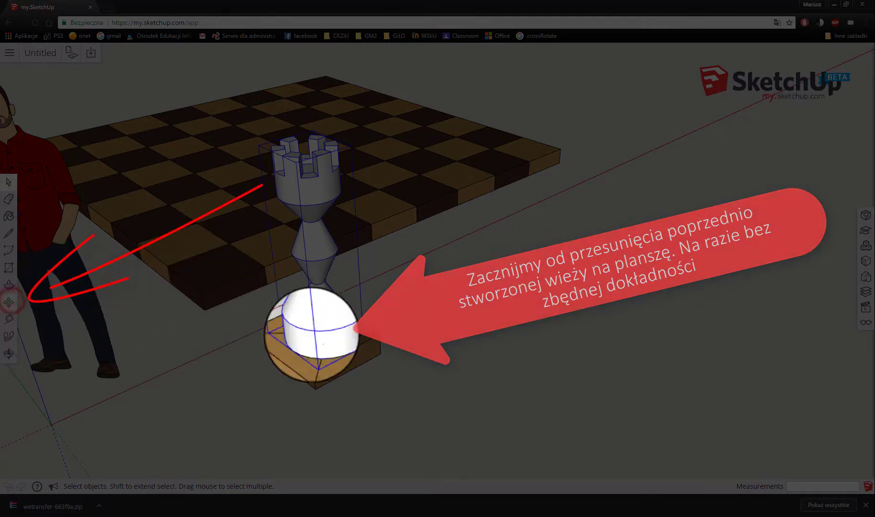
Step: Move the rook off its wooden base onto a corner square of the checkerboard
click(9, 302)
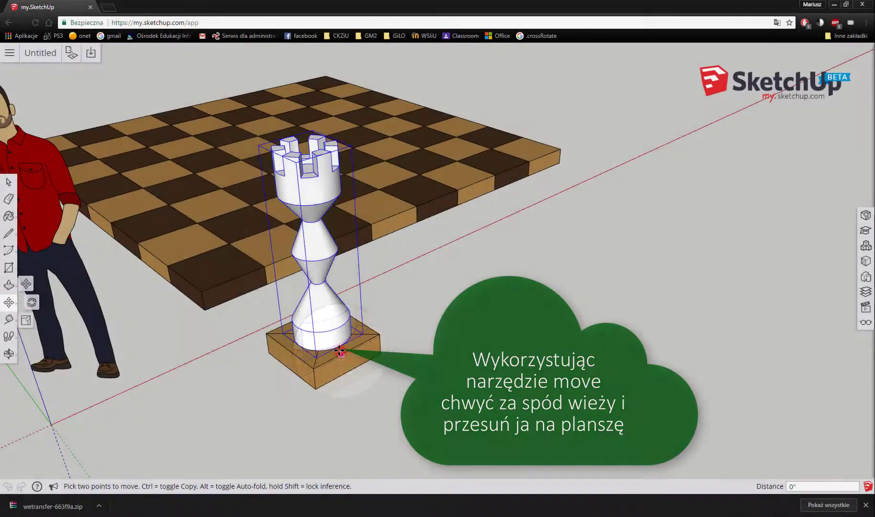
click(339, 351)
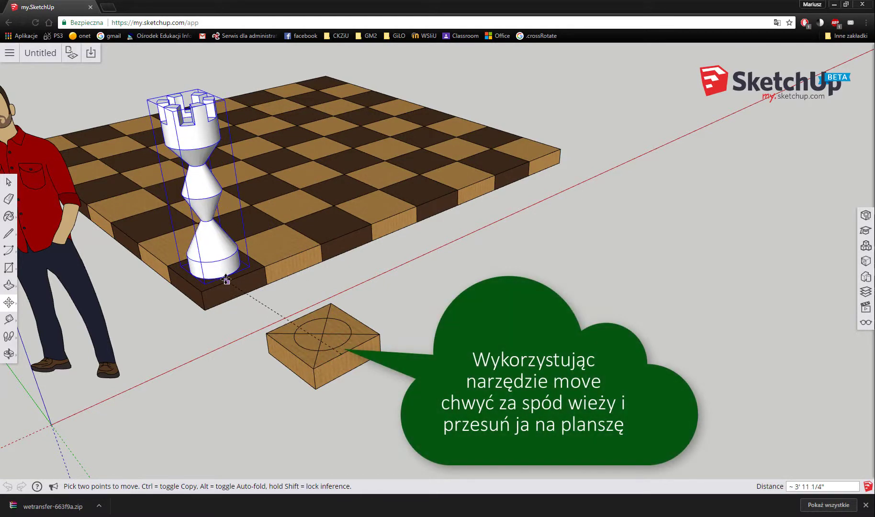
click(227, 279)
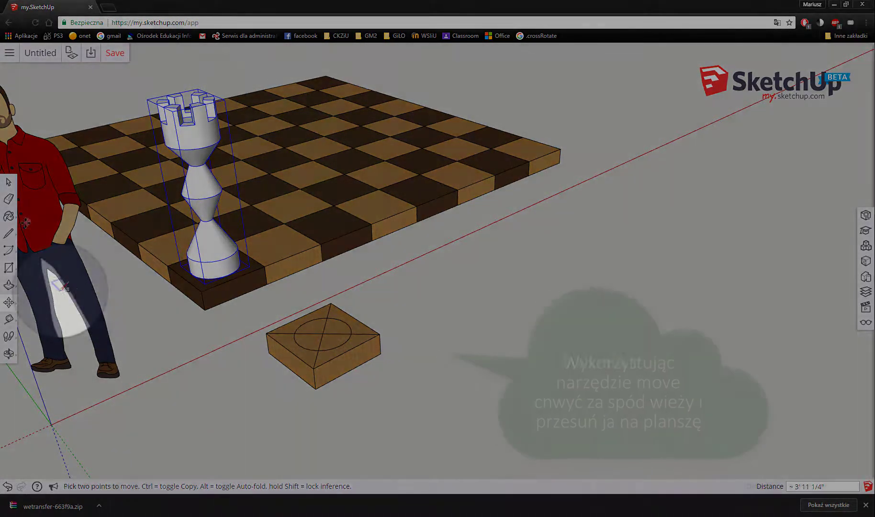
Step: Draw a circle on the empty wooden base and begin pulling it up into a cylinder
click(9, 268)
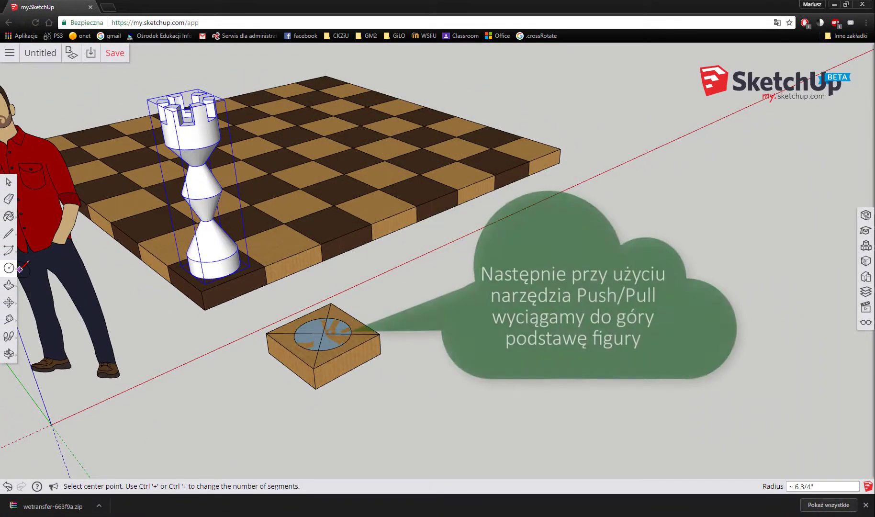
click(8, 283)
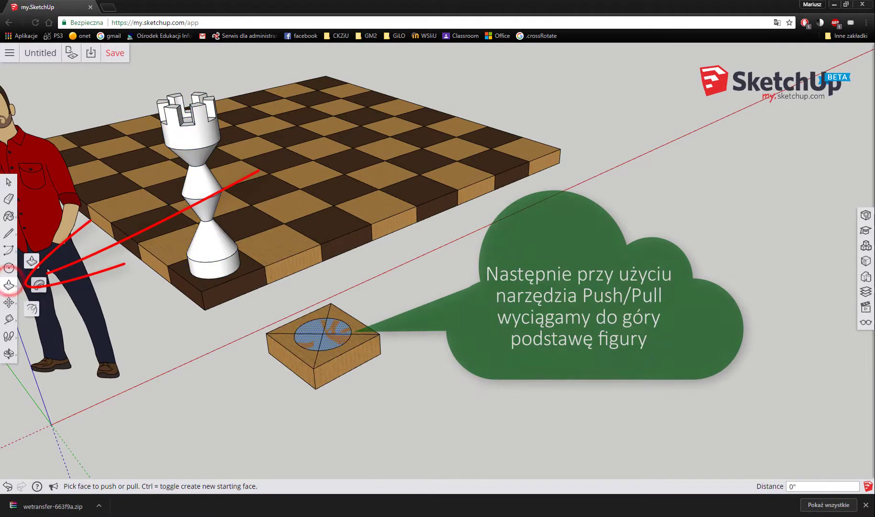
click(325, 348)
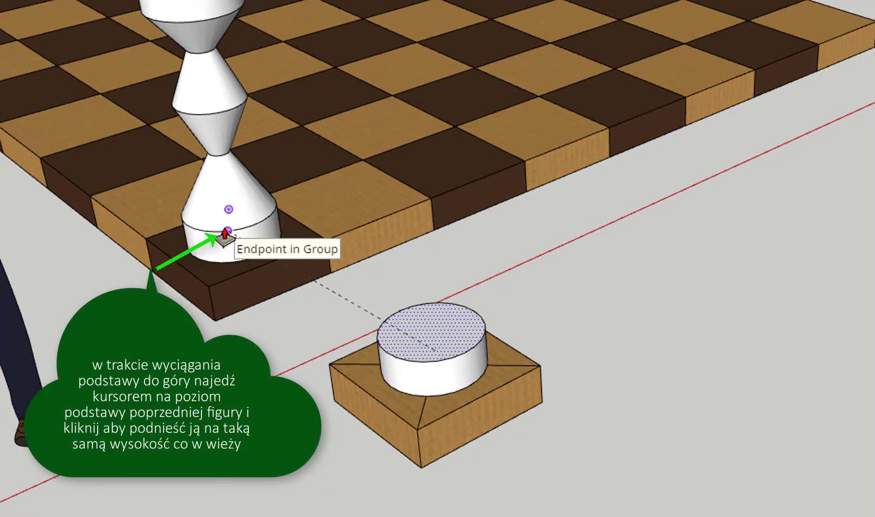
Step: Stack discs on the base with Ctrl-extrusions, each snapped to the next rook section height
click(225, 234)
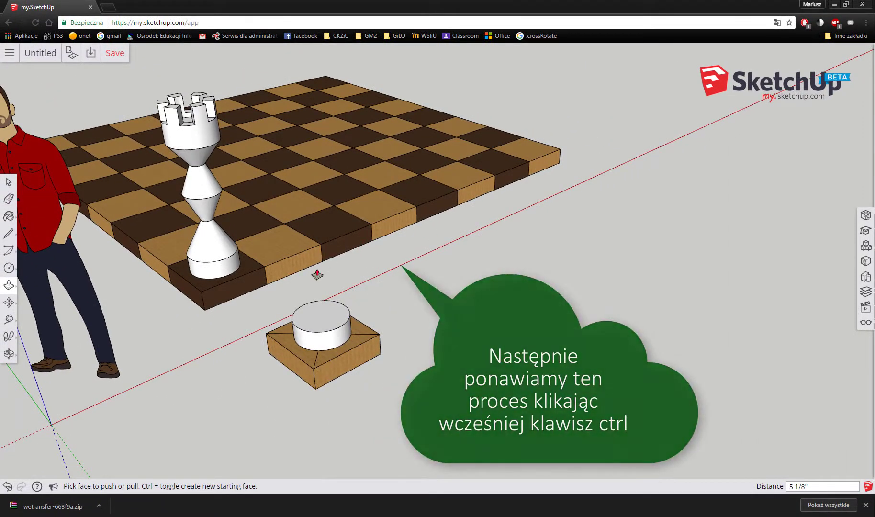
key(ctrl)
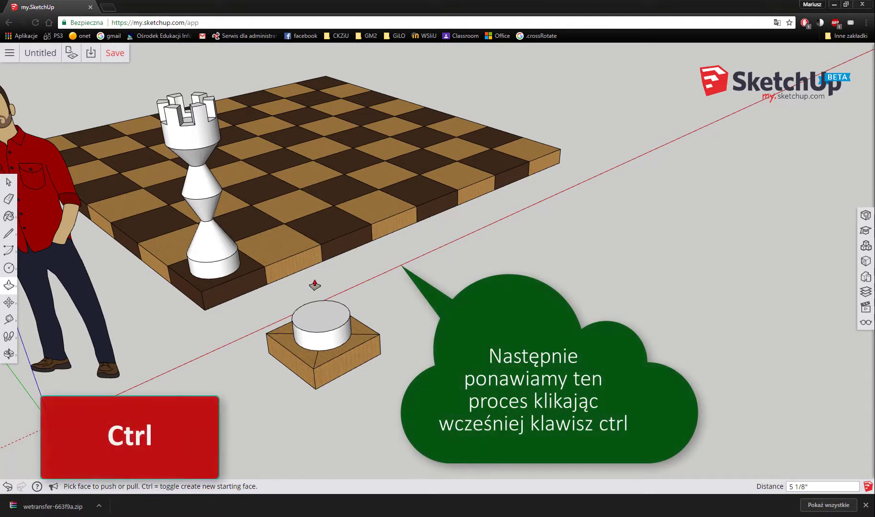
mouse_move(323, 317)
mouse_down()
mouse_move(241, 258)
mouse_move(316, 300)
mouse_move(213, 220)
mouse_up()
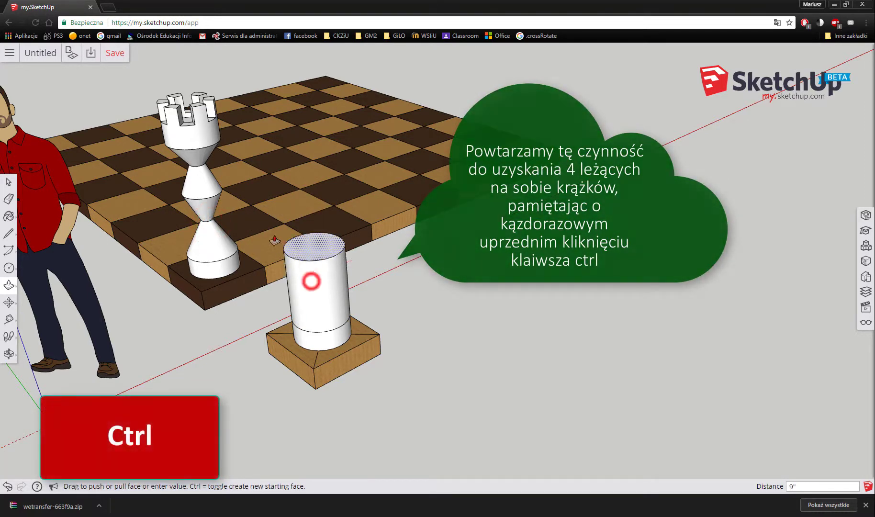
click(211, 197)
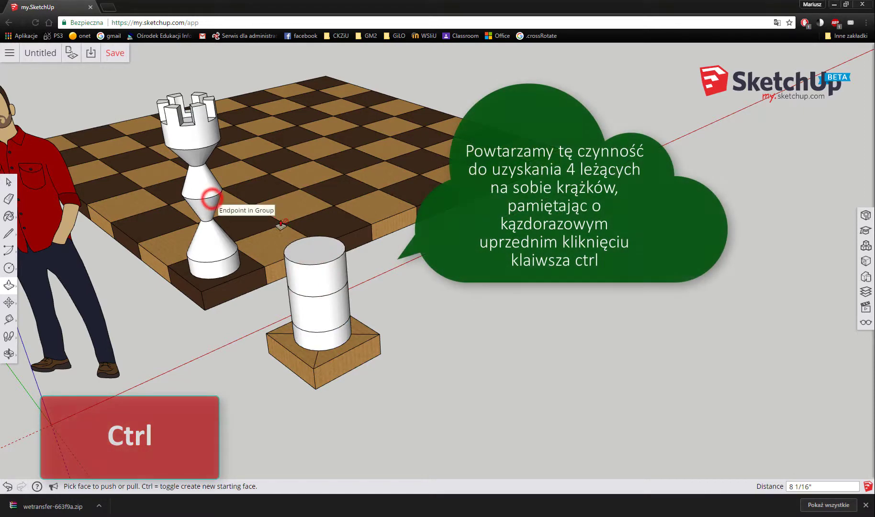
click(308, 257)
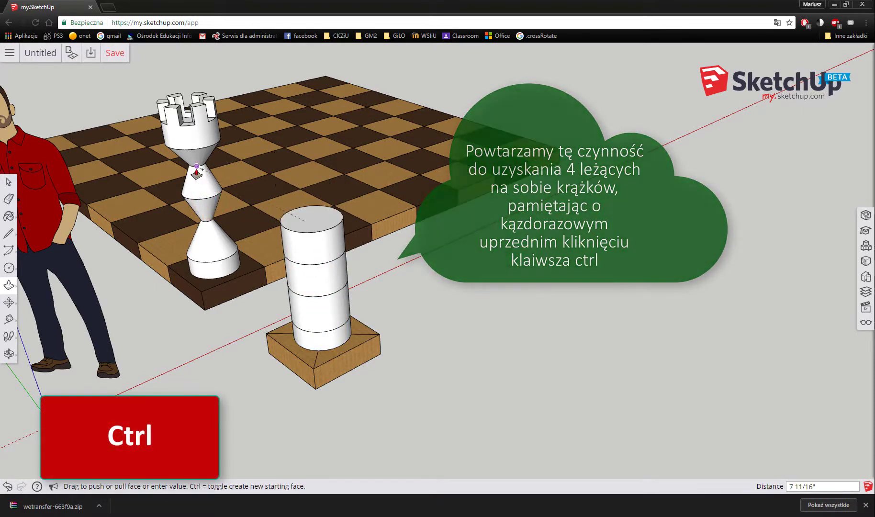
click(196, 170)
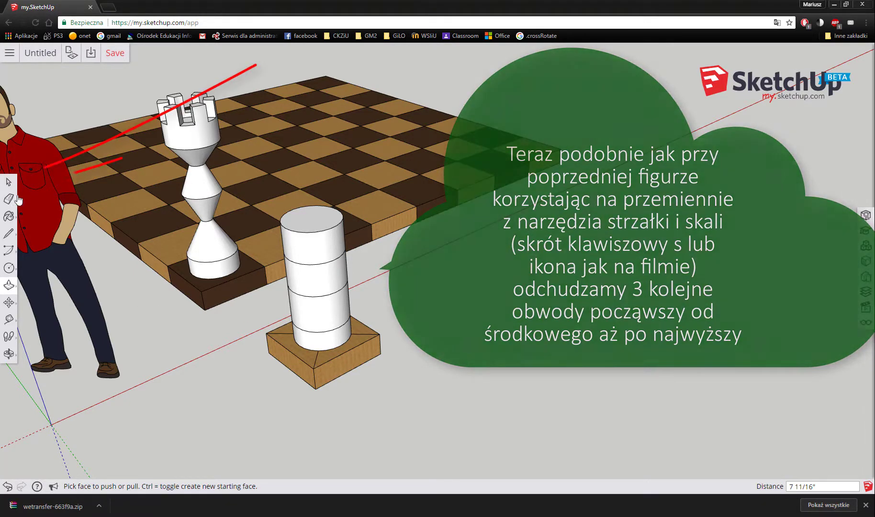
Step: Scale the middle ring inward to pinch an hourglass waist into the column
click(324, 295)
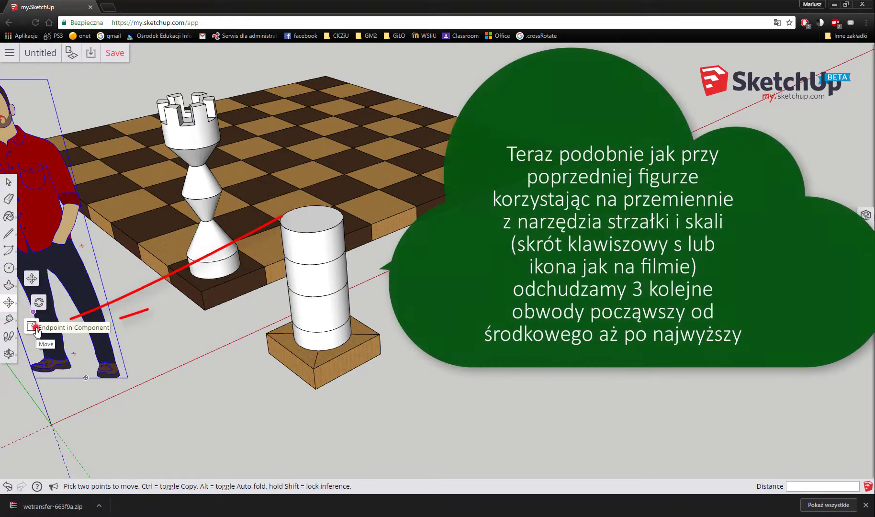
click(34, 327)
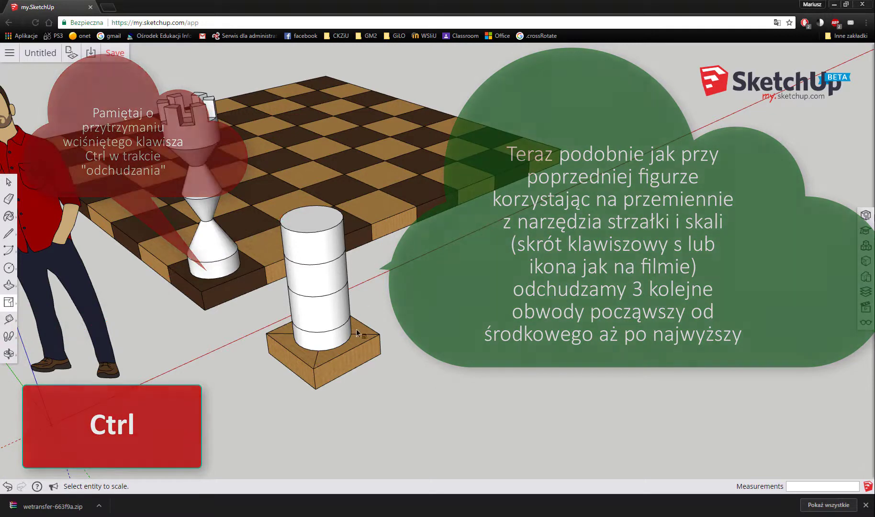
click(333, 293)
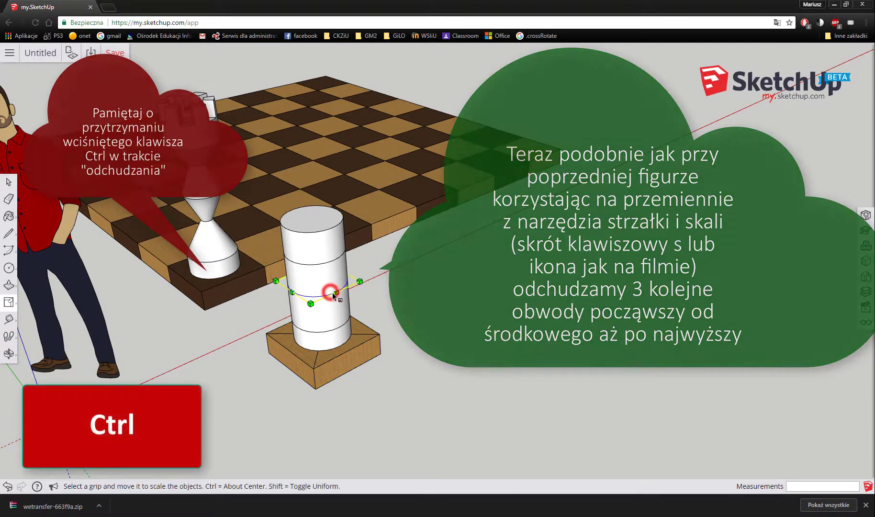
mouse_move(333, 293)
ctrl+mouse_down()
mouse_move(348, 281)
mouse_move(335, 260)
ctrl+mouse_up()
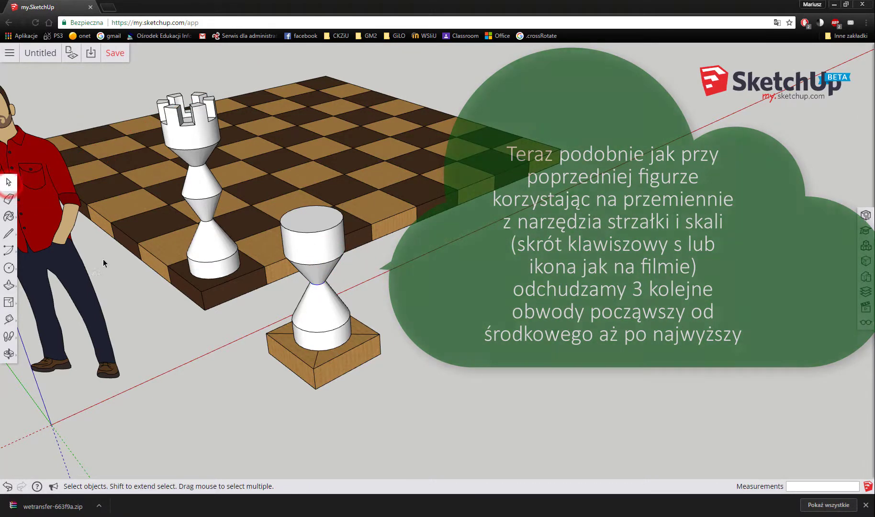
Step: Shrink the upper ring about its centre to 0.67, then clear the selection
click(8, 301)
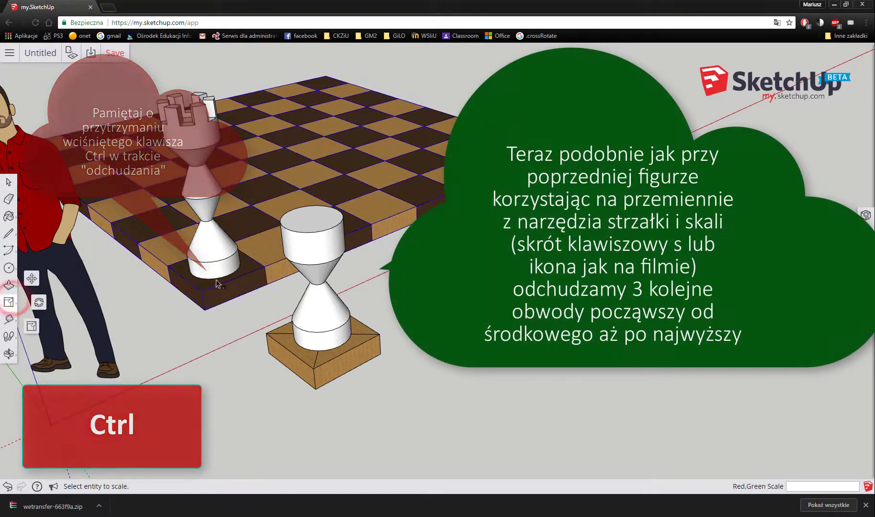
click(312, 261)
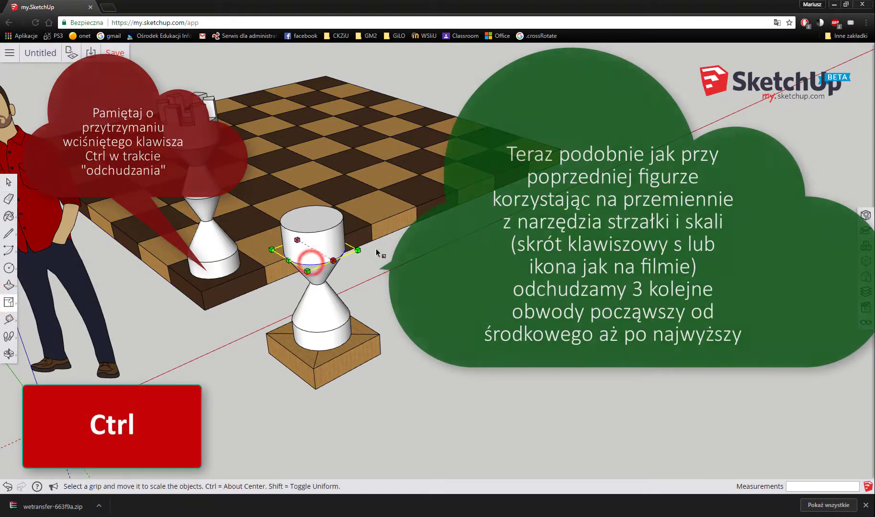
ctrl+click(359, 248)
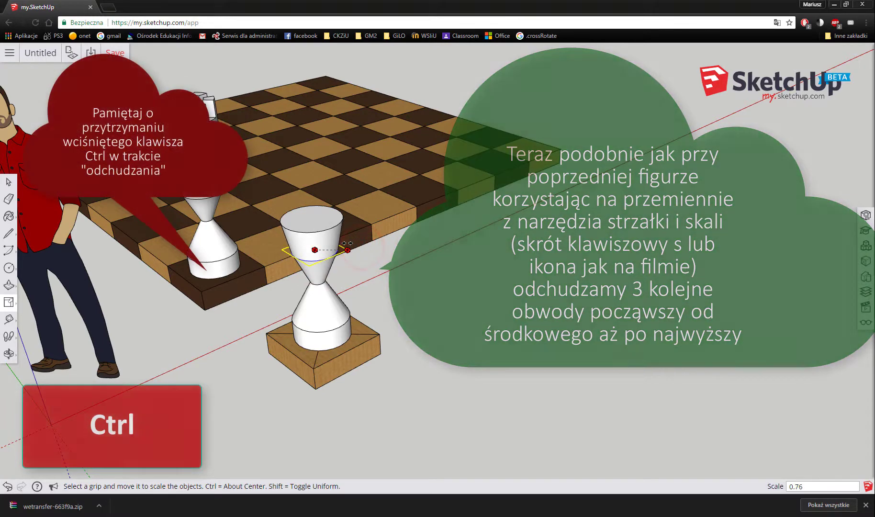
ctrl+click(343, 241)
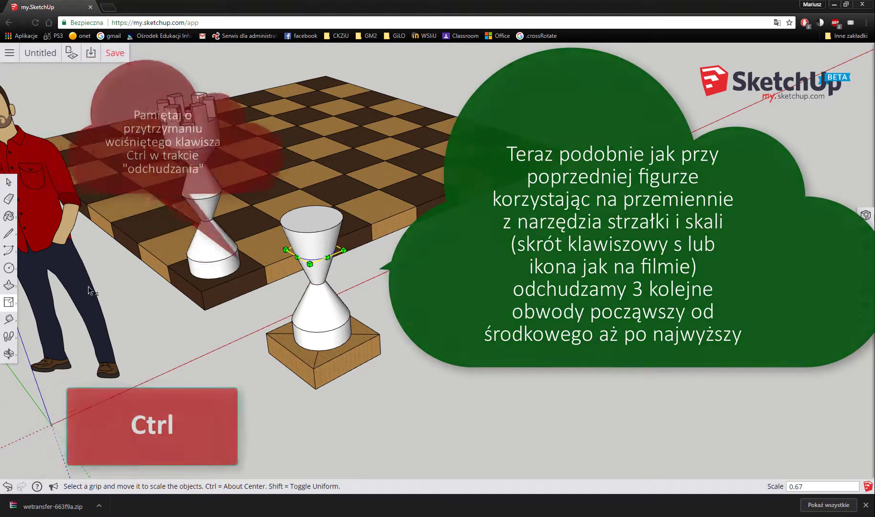
click(9, 181)
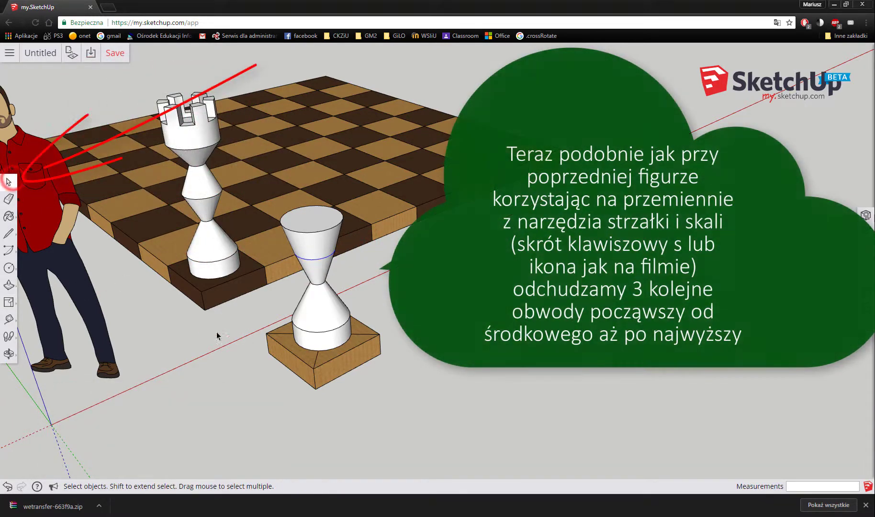
click(115, 301)
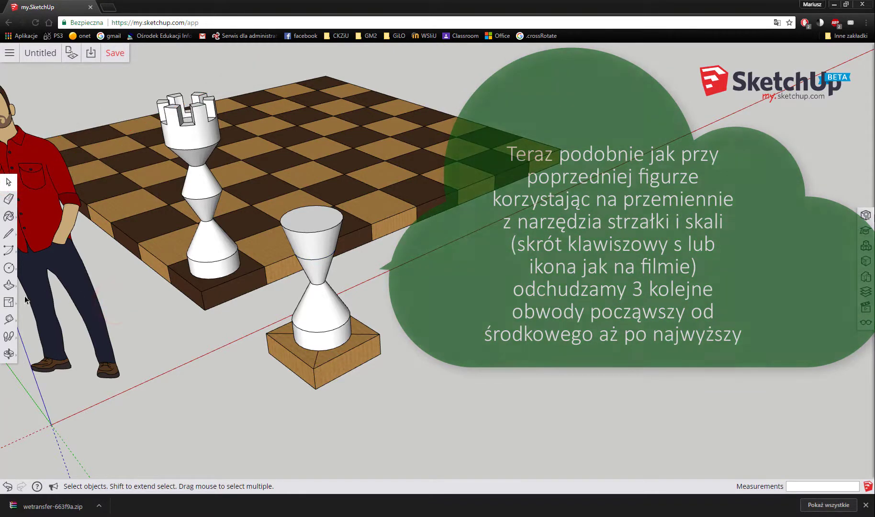
Step: Scale the pawn's top face down almost to a point, about 0.19
click(8, 302)
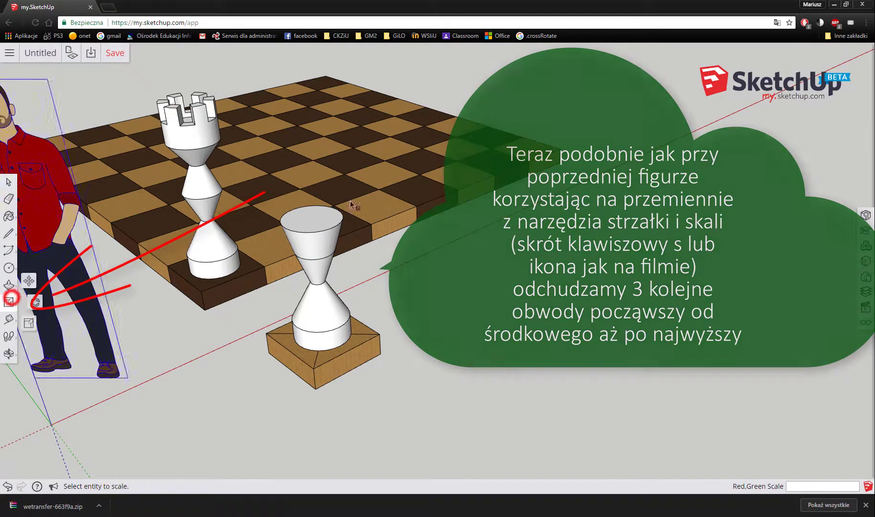
click(332, 225)
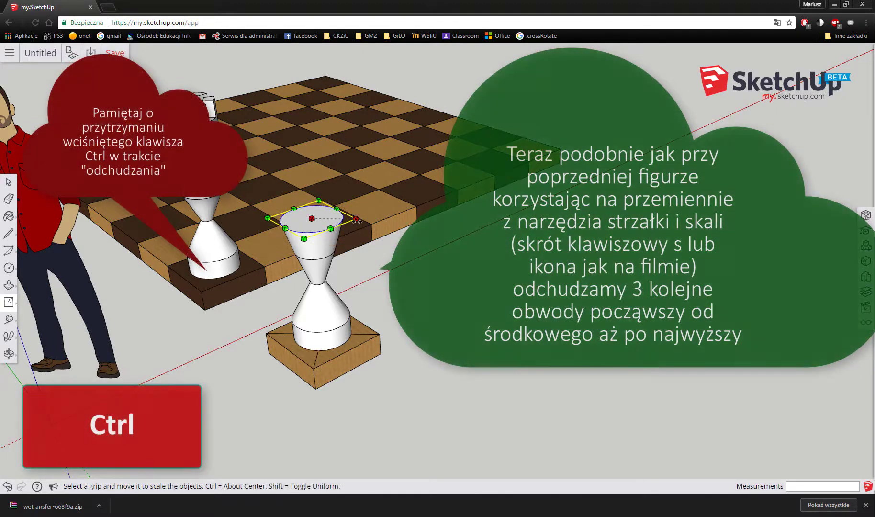
click(356, 220)
click(317, 219)
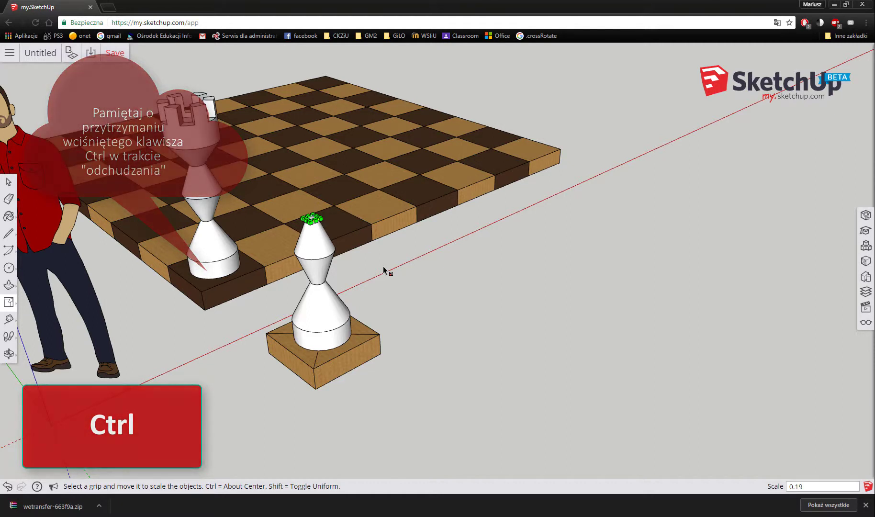
Step: Draw a flat circle on the ground beside the chessboard
click(8, 182)
click(432, 305)
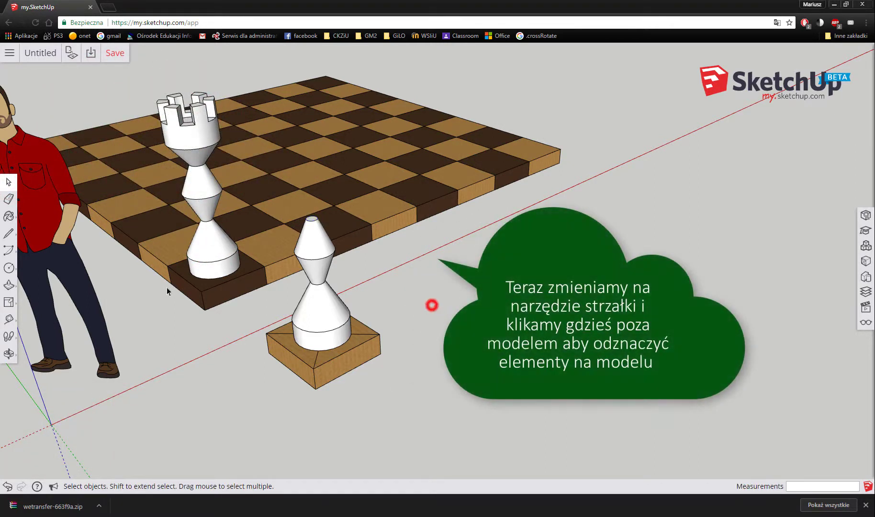
click(8, 268)
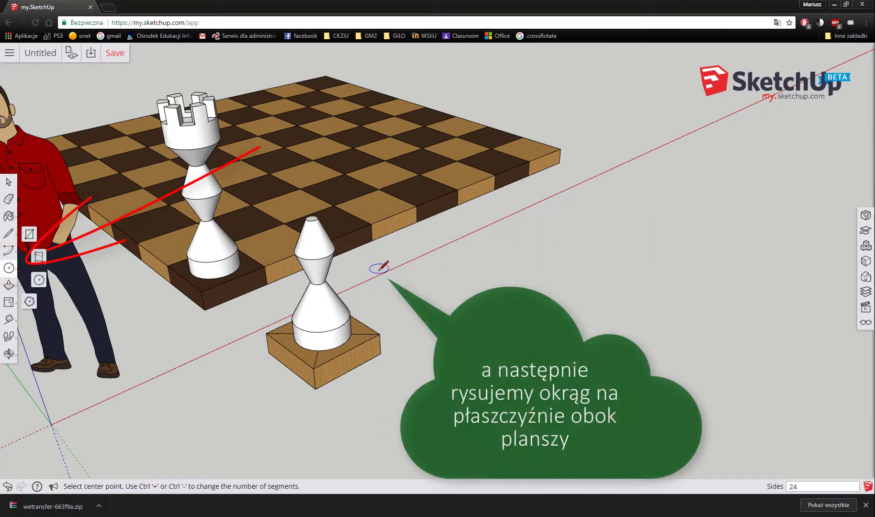
click(381, 273)
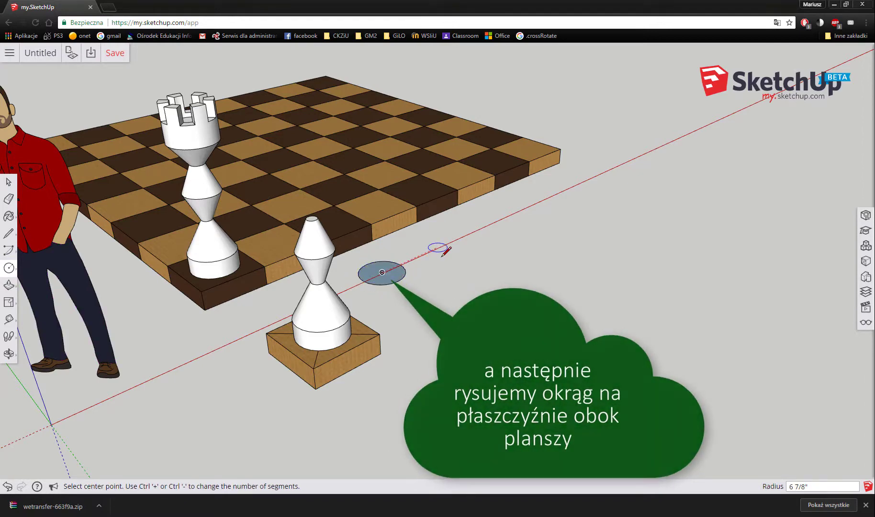
middle_drag(445, 250, 416, 269)
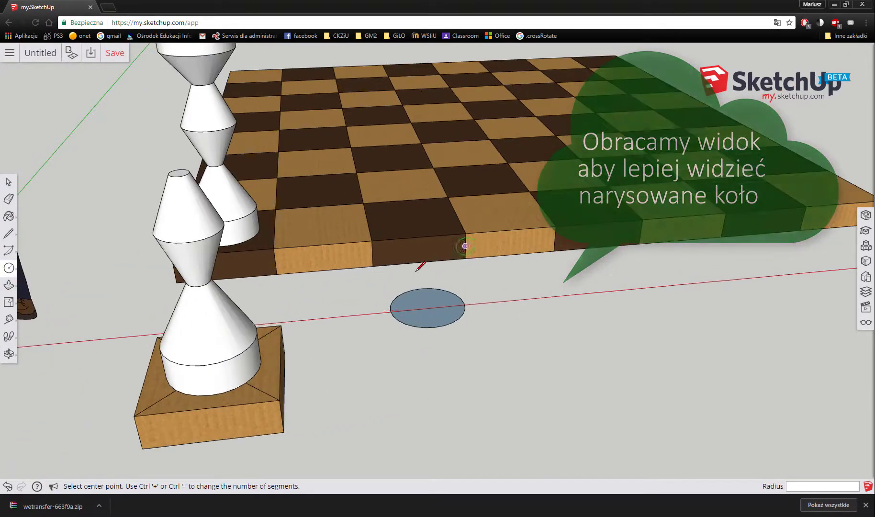
Step: Select the new circle's face together with its edge
middle_drag(465, 246, 561, 283)
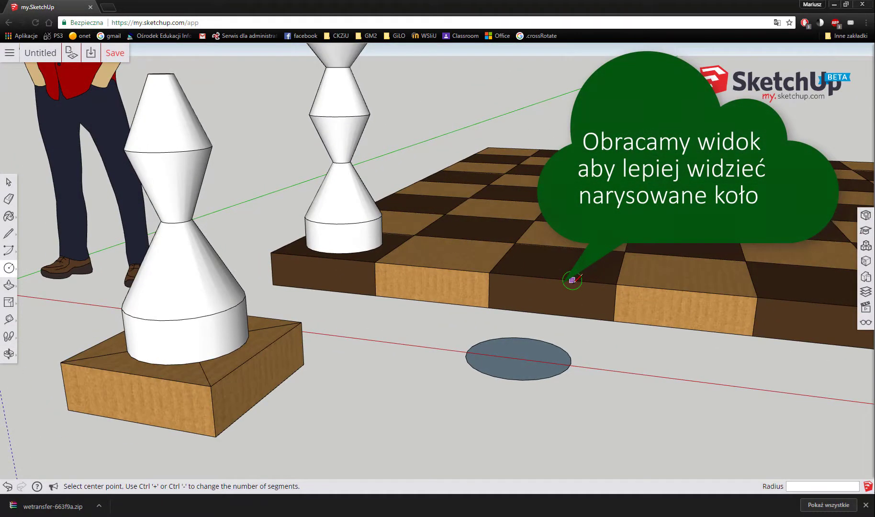
key(space)
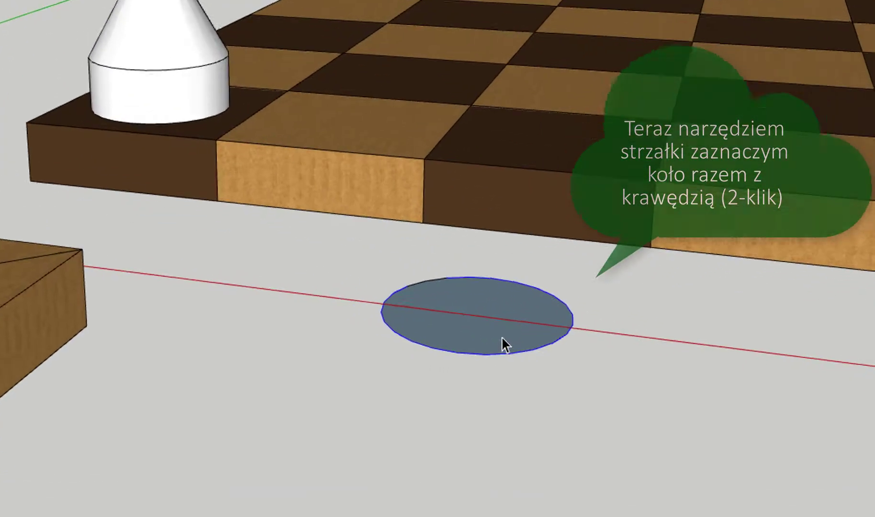
double_click(532, 369)
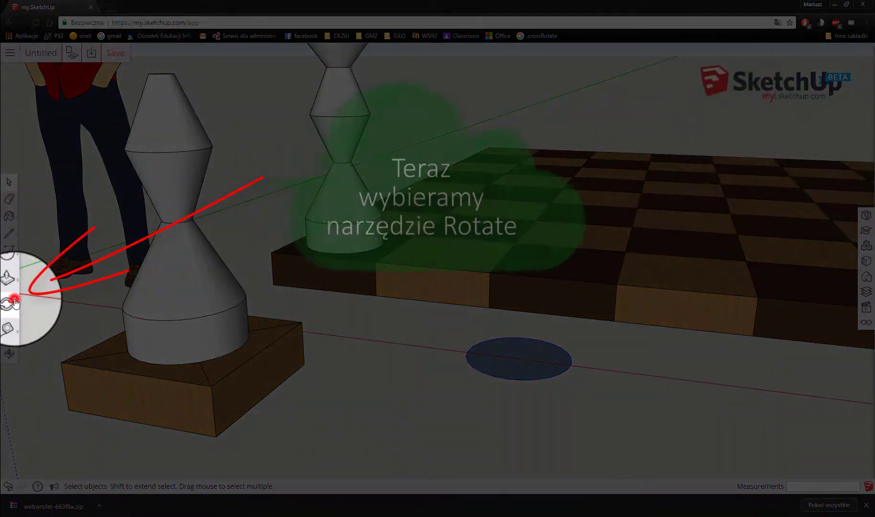
Step: Rotate a copy of the circle 90 degrees about its centre so it stands upright
click(9, 302)
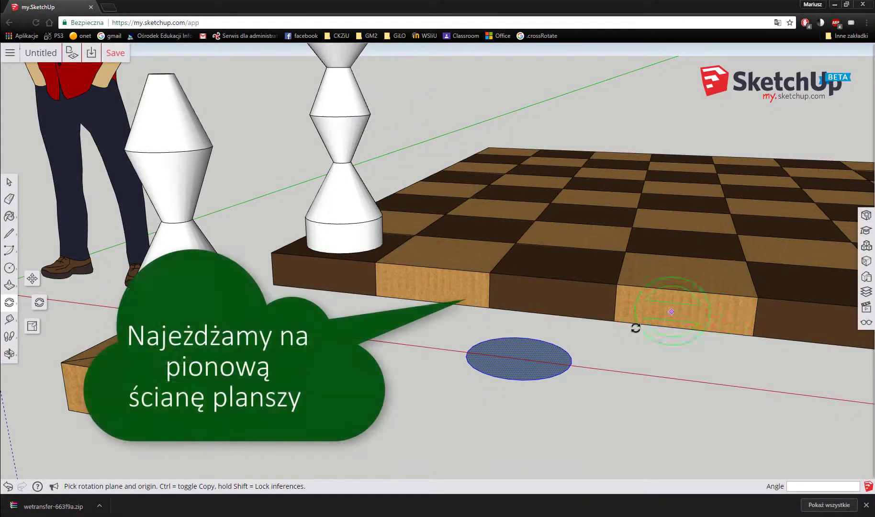
key(shift)
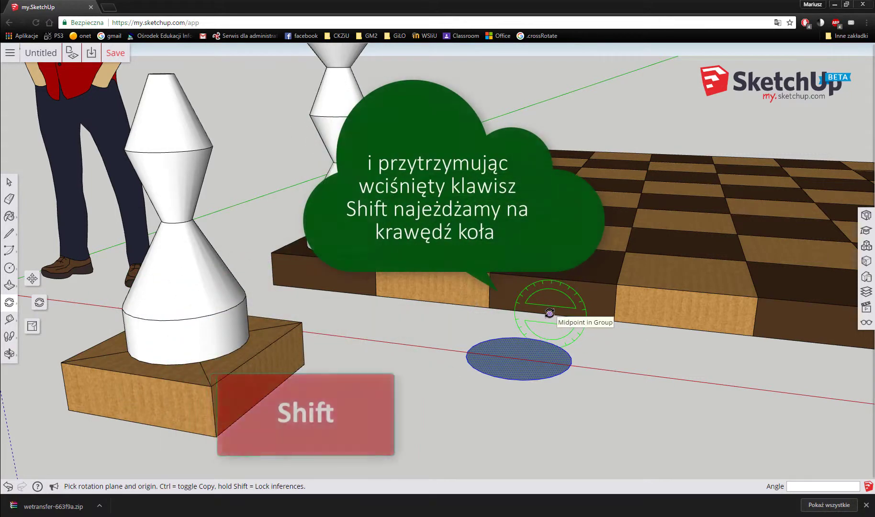
click(537, 341)
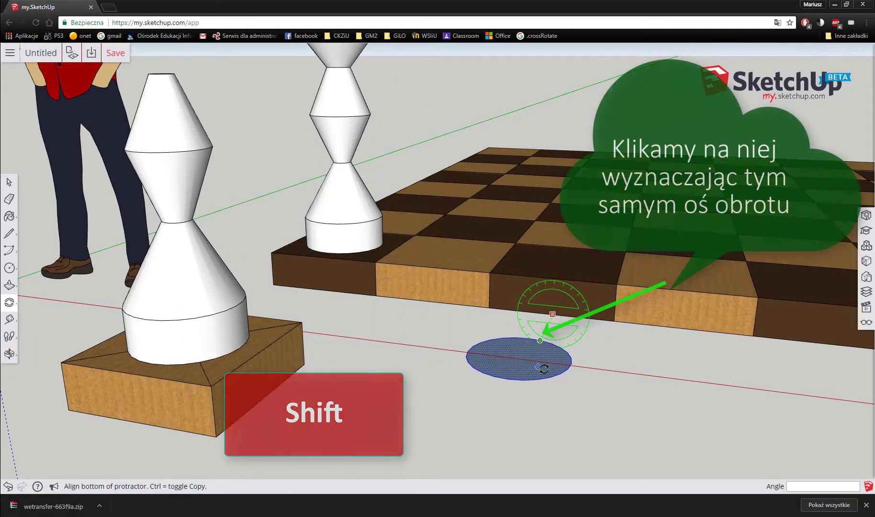
click(649, 324)
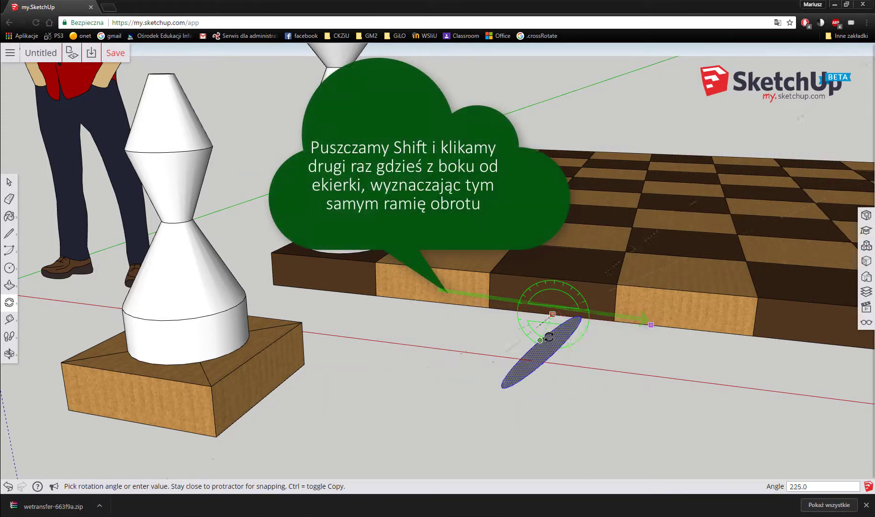
key(ctrl)
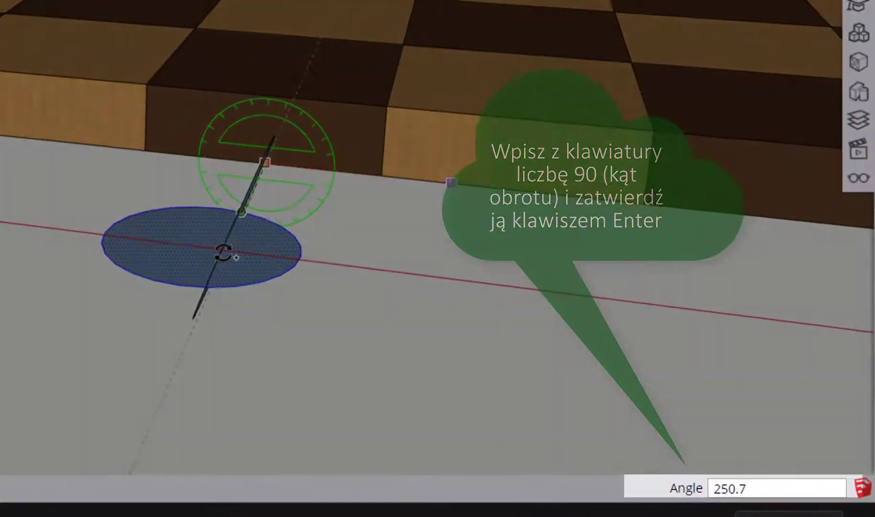
text(90)
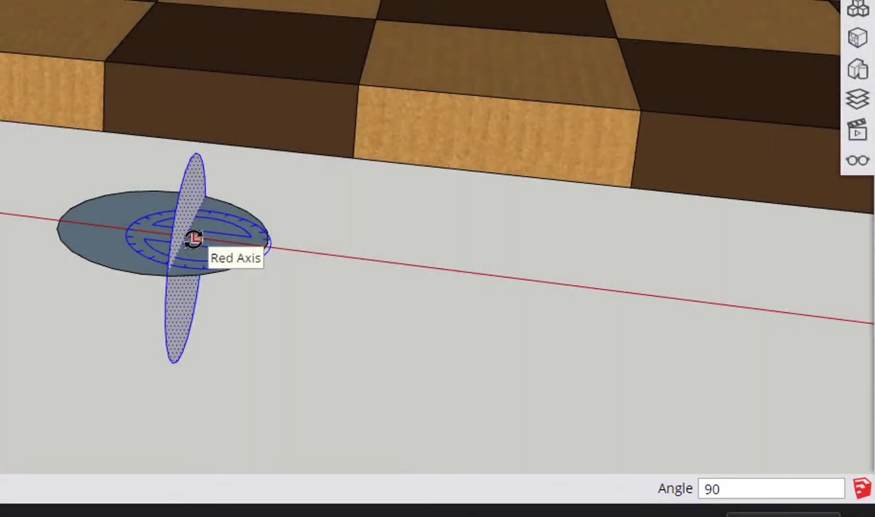
mouse_move(512, 178)
middle_down()
mouse_move(201, 324)
mouse_move(166, 82)
mouse_move(349, 296)
mouse_move(693, 182)
mouse_move(529, 151)
mouse_move(426, 145)
mouse_move(412, 119)
mouse_move(448, 150)
mouse_move(570, 338)
middle_up()
scroll(623, 364, down, 3)
key(q)
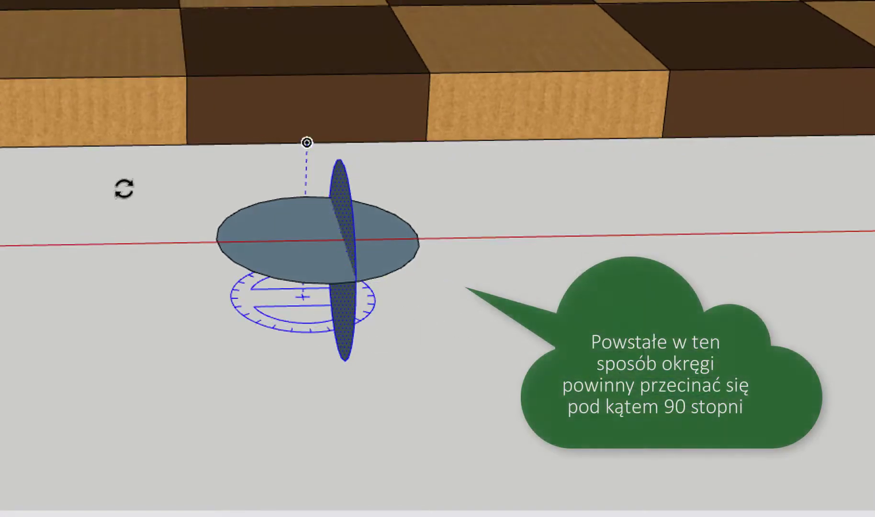
middle_drag(123, 189, 347, 168)
scroll(455, 321, up, 5)
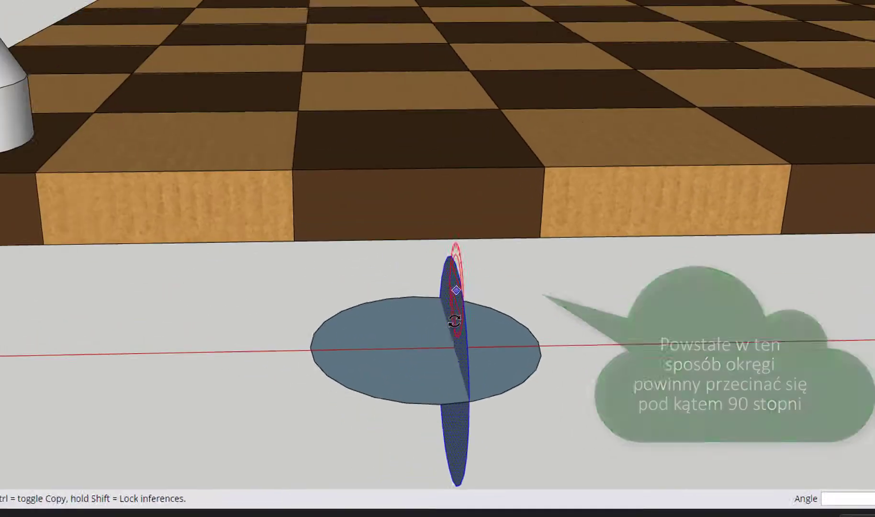
middle_drag(512, 396, 537, 419)
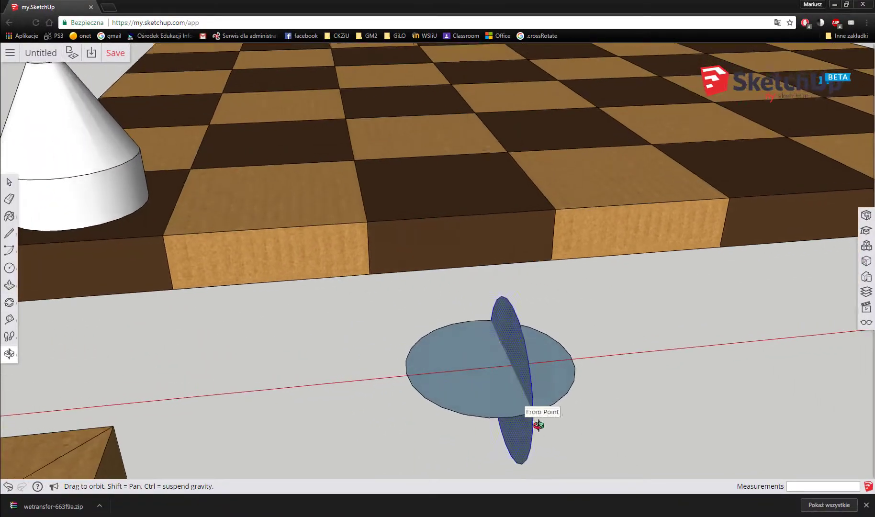
key(p)
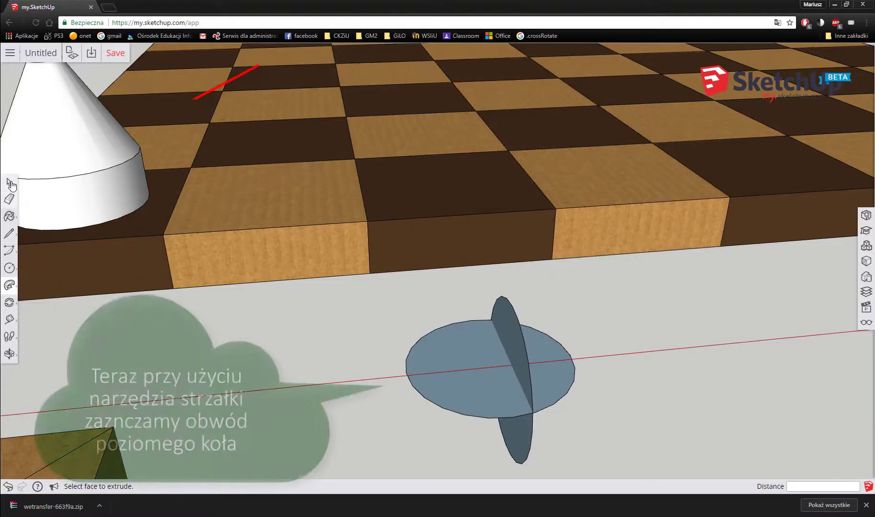
Step: Select both arcs of the flat circle's edge as the sweep path
click(11, 183)
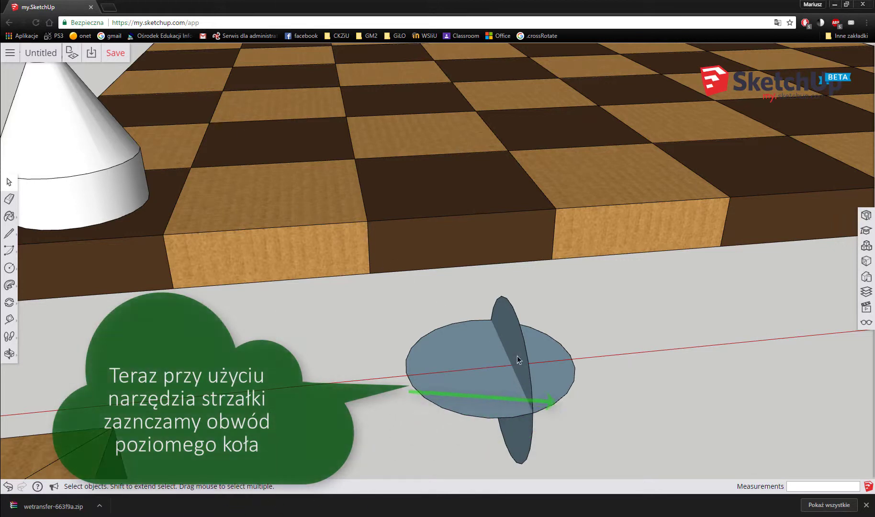
click(559, 399)
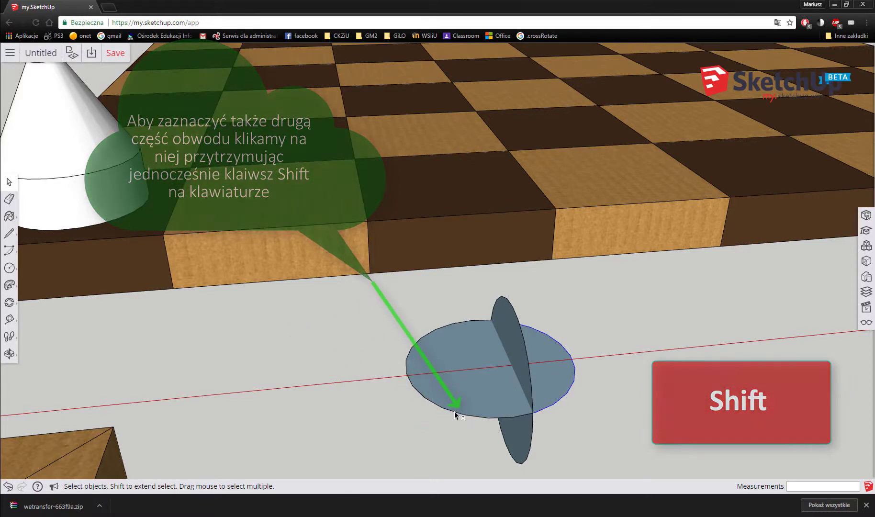
shift+click(455, 410)
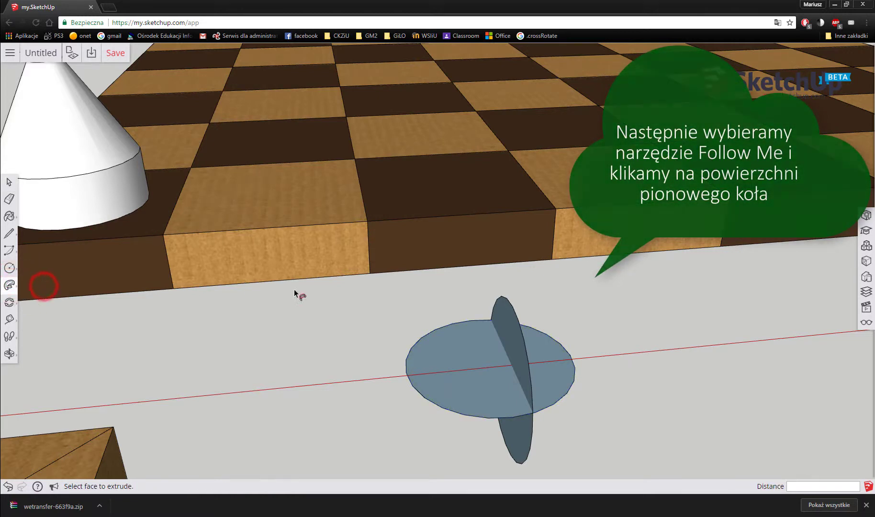
Step: Sweep the upright circle around the flat circle path into a sphere, then inspect it
click(510, 343)
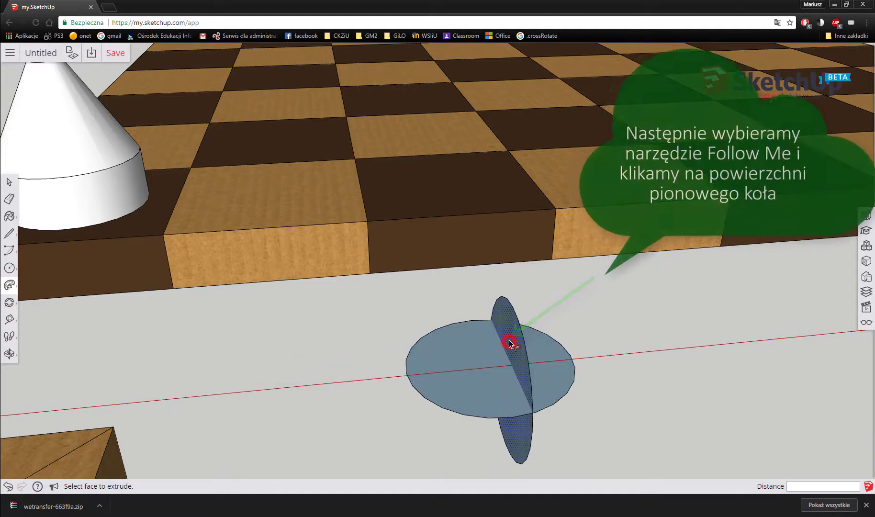
middle_drag(566, 371, 341, 235)
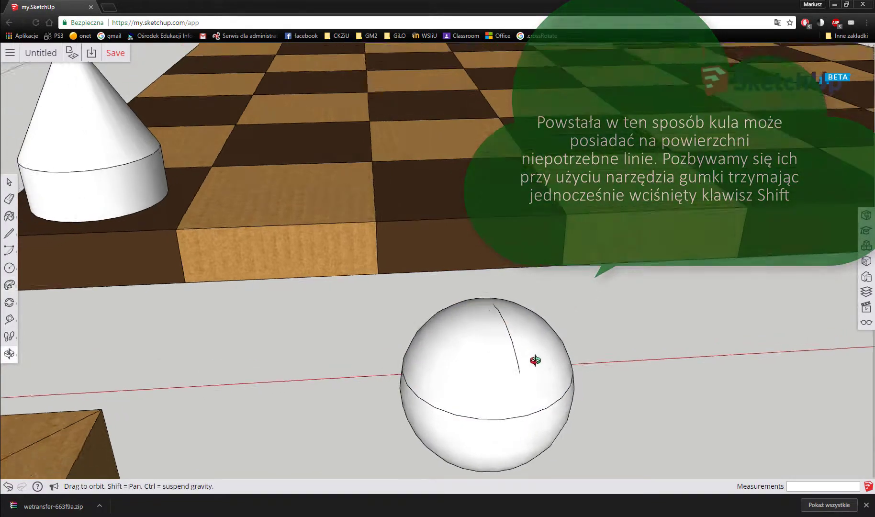
mouse_move(340, 234)
mouse_down()
mouse_move(250, 78)
mouse_move(24, 150)
mouse_move(72, 266)
mouse_move(172, 254)
mouse_move(317, 320)
mouse_up()
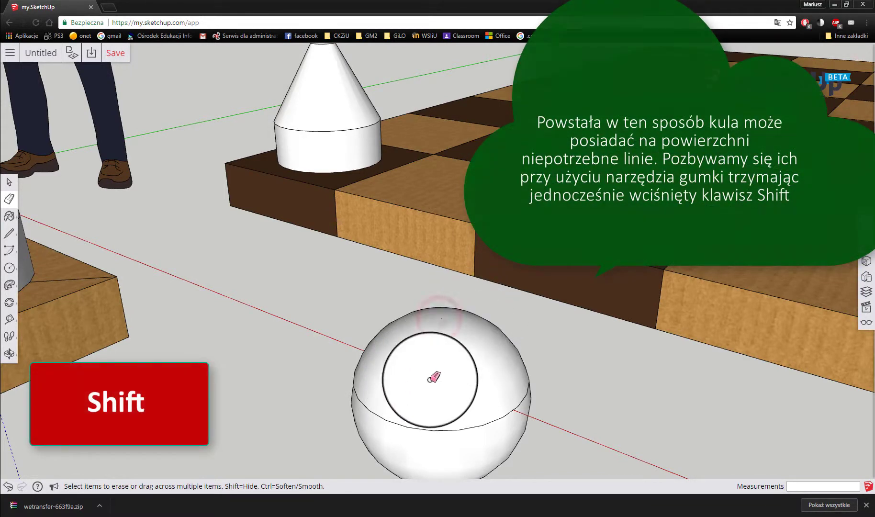
Step: Hide the stray seam lines on the sphere, then zoom out to show the whole chess scene
mouse_move(365, 402)
middle_down()
mouse_move(479, 325)
mouse_move(453, 183)
middle_up()
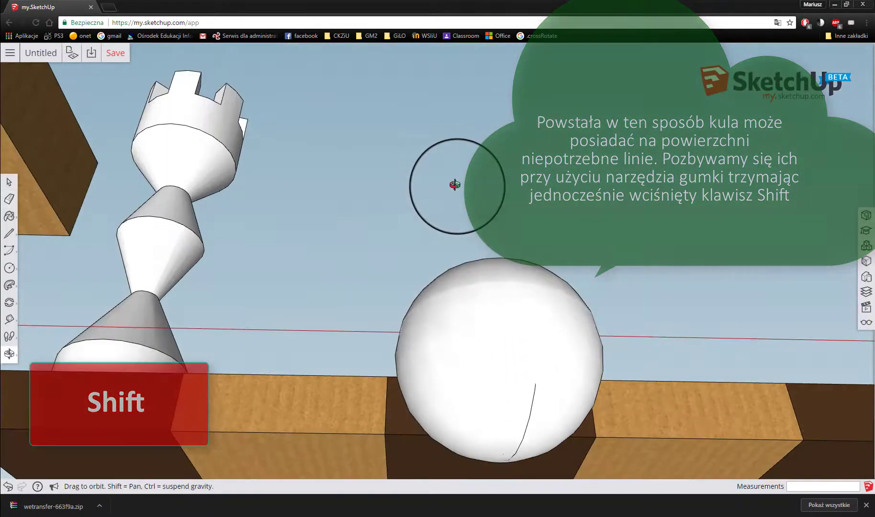
shift+drag(527, 379, 532, 393)
shift+drag(531, 431, 526, 410)
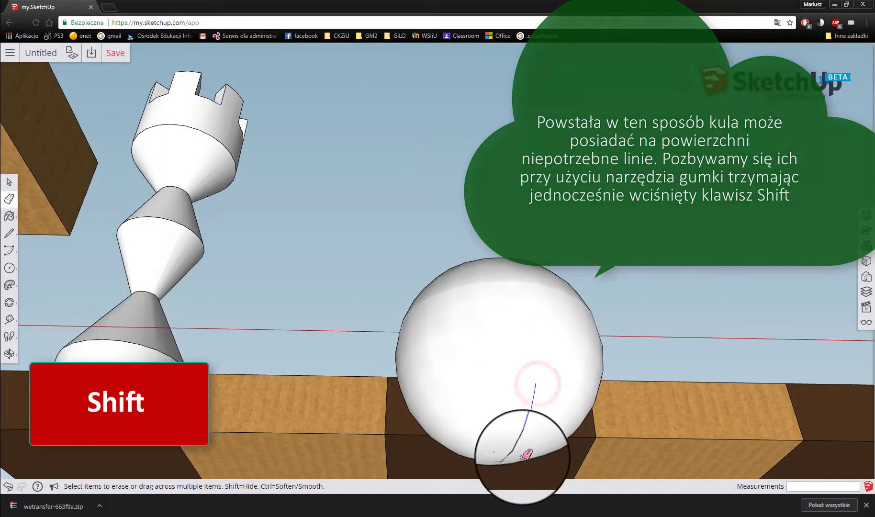
mouse_move(526, 411)
middle_down()
mouse_move(500, 371)
mouse_move(538, 262)
middle_up()
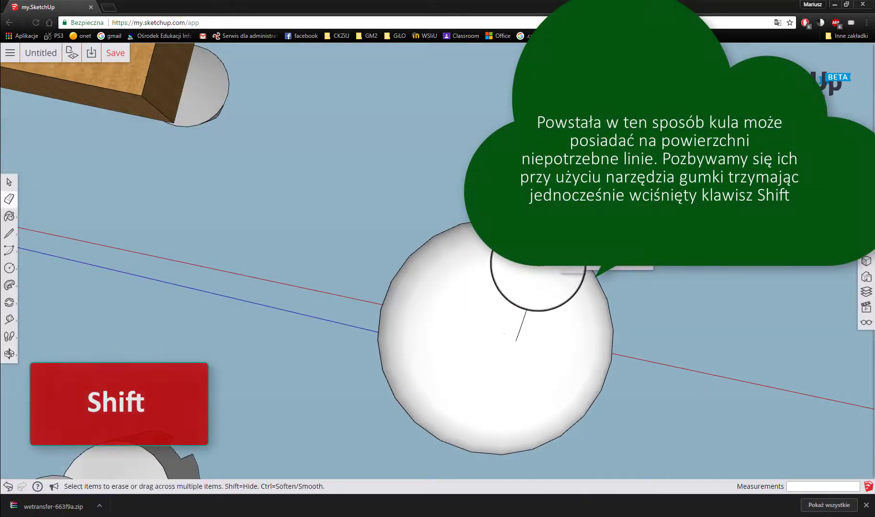
shift+drag(571, 302, 510, 354)
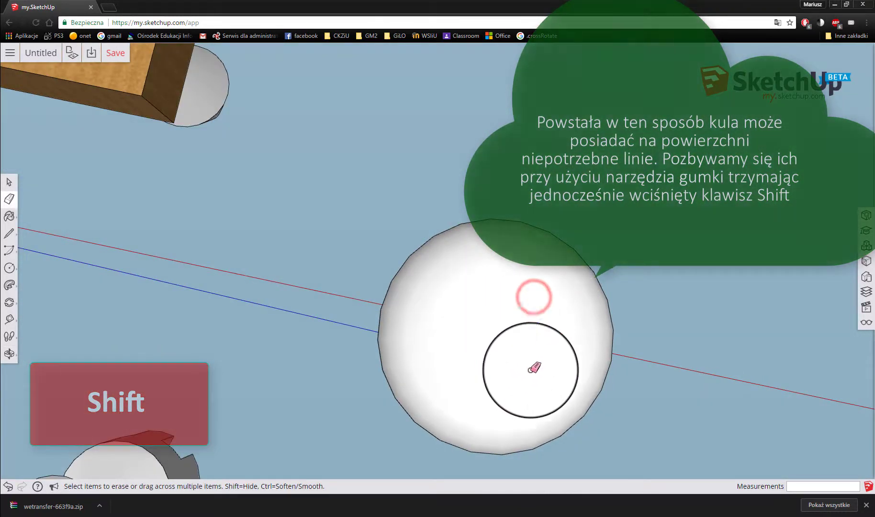
mouse_move(509, 355)
middle_down()
mouse_move(566, 281)
mouse_move(660, 382)
mouse_move(566, 410)
mouse_move(687, 432)
mouse_move(801, 401)
mouse_move(789, 359)
mouse_move(688, 418)
mouse_move(539, 408)
middle_up()
mouse_move(603, 359)
middle_down()
mouse_move(437, 469)
mouse_move(494, 347)
middle_up()
scroll(495, 342, down, 2)
scroll(496, 331, down, 2)
scroll(493, 322, down, 2)
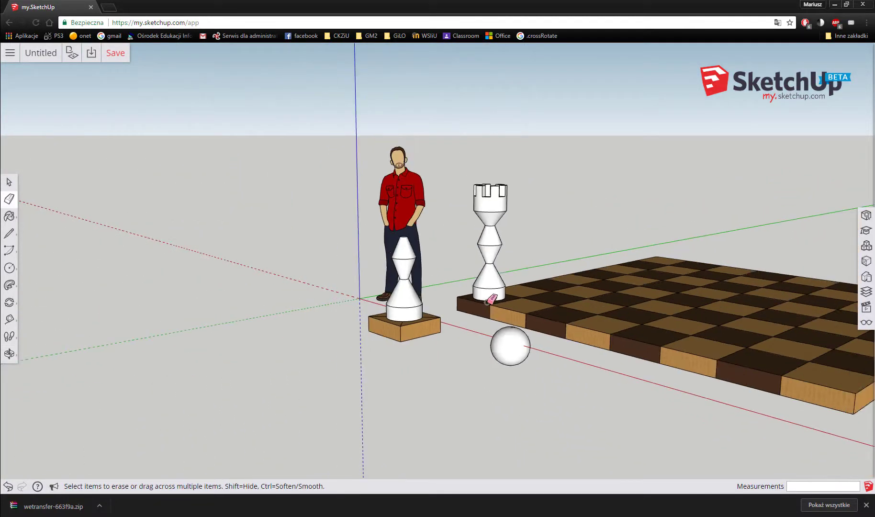
scroll(484, 307, down, 2)
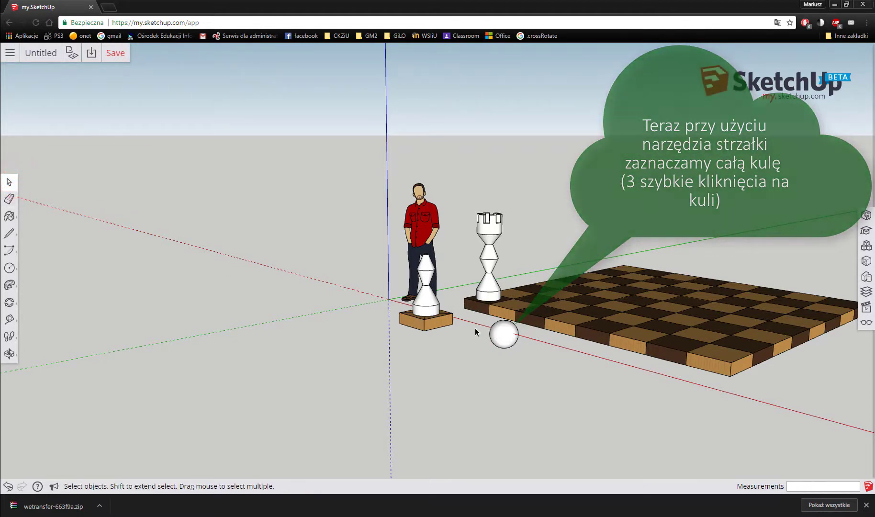
Step: Select the entire sphere and make it a single group
triple_click(503, 338)
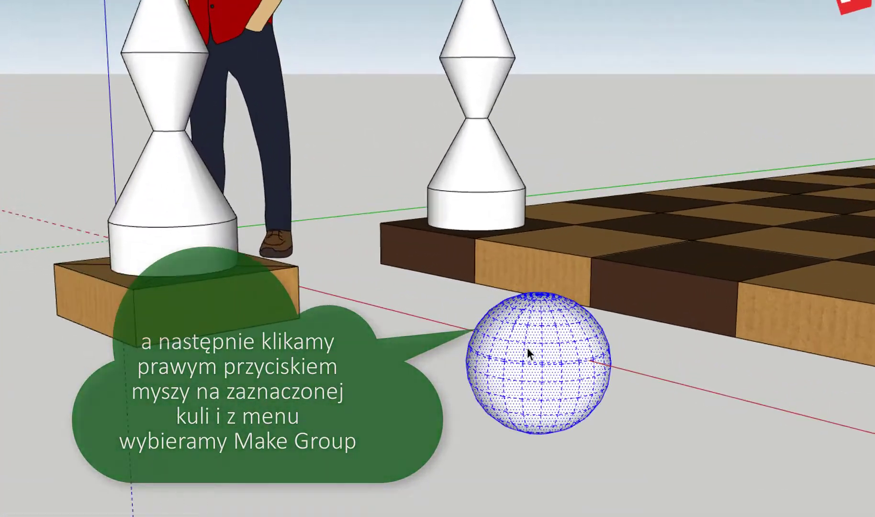
right_click(527, 347)
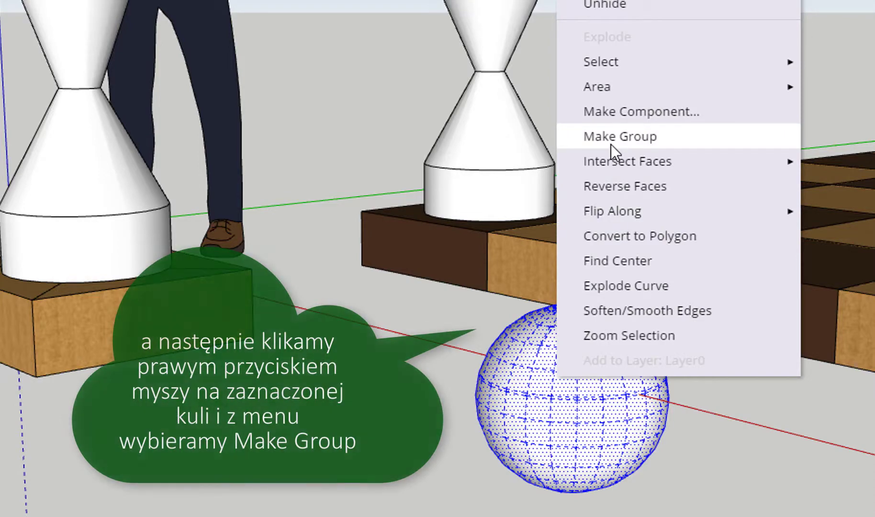
click(610, 140)
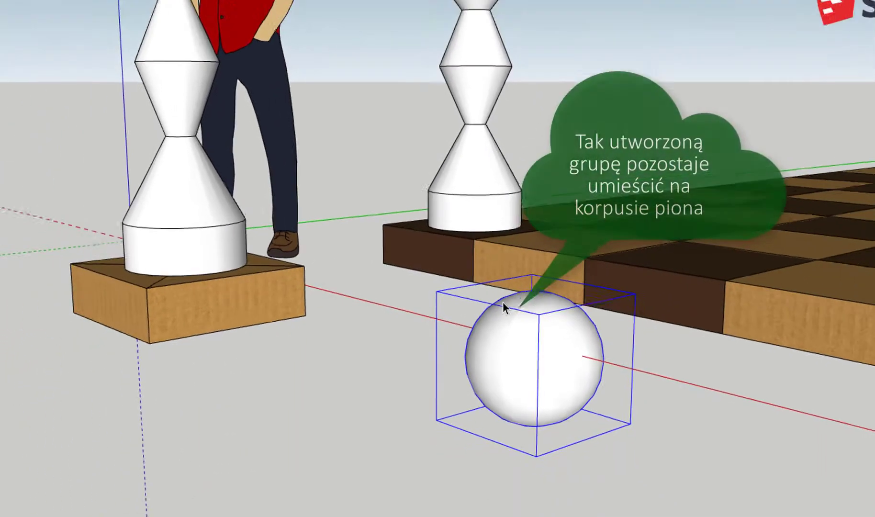
scroll(480, 291, down, 2)
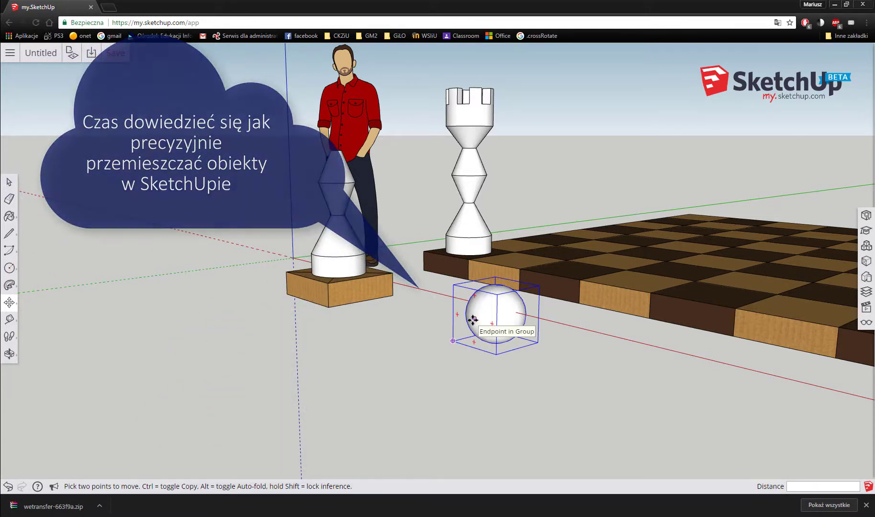
Step: Slide the sphere along the red axis toward the pawn
click(473, 319)
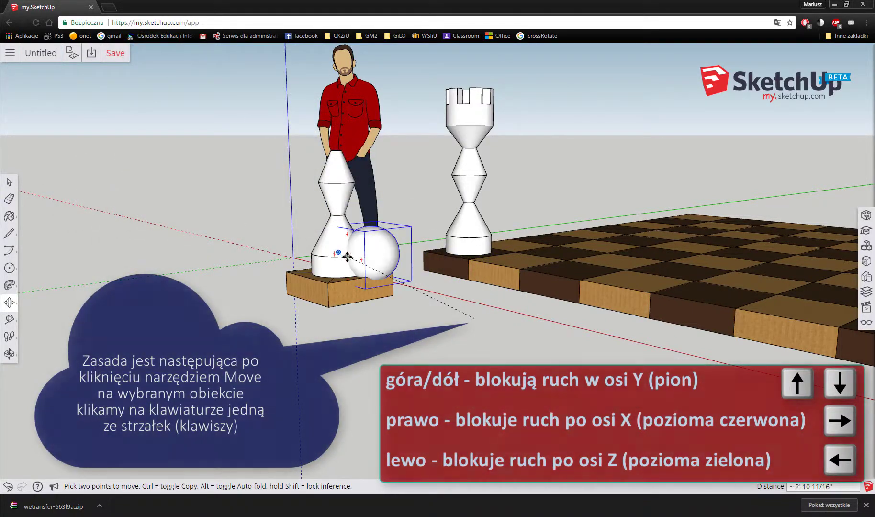
key(Right)
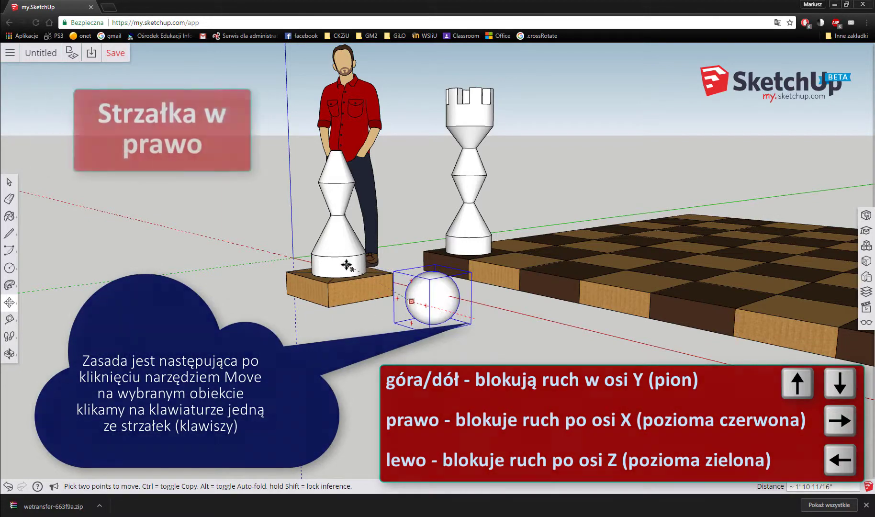
middle_drag(347, 265, 412, 317)
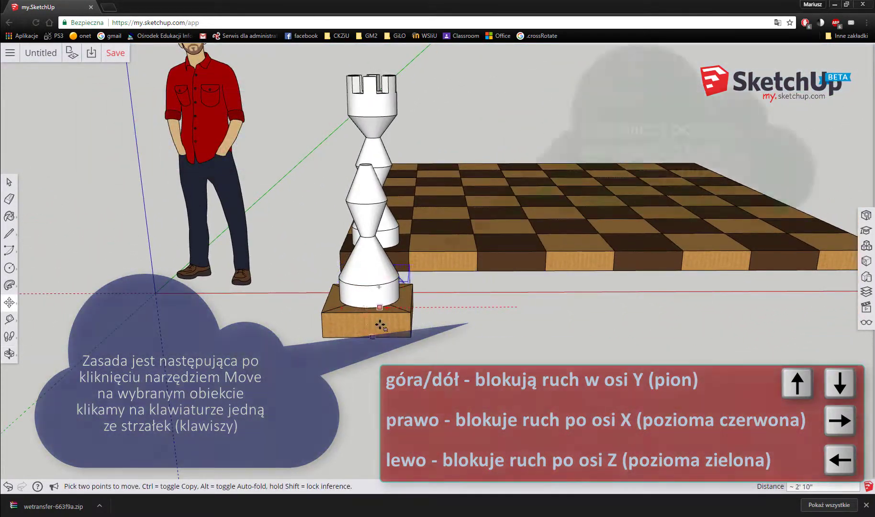
click(366, 312)
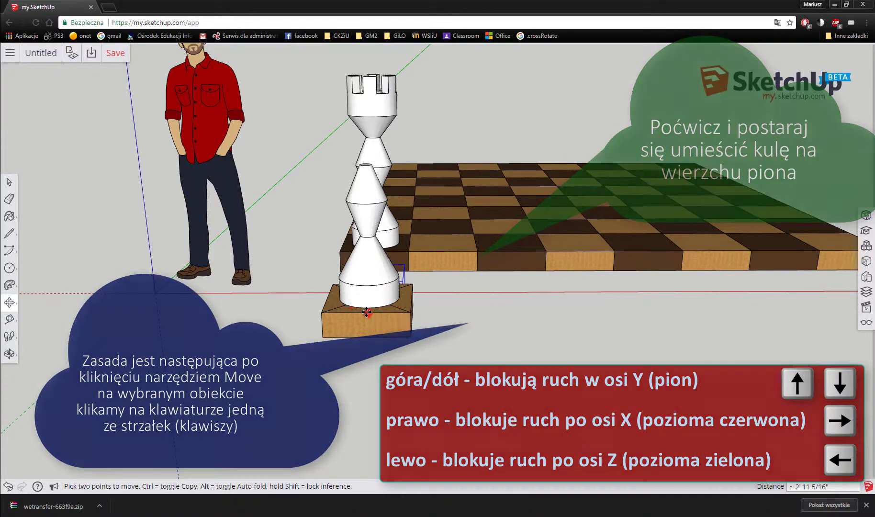
middle_drag(447, 282, 288, 276)
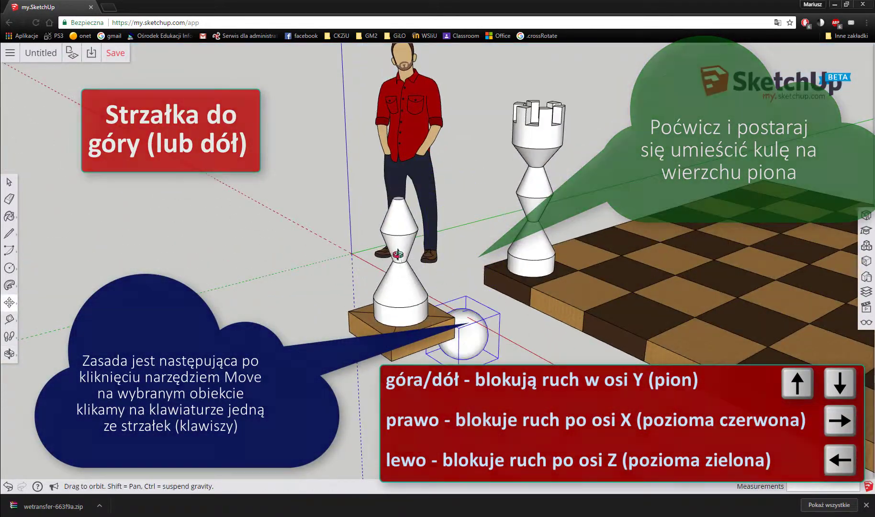
Step: Lift the sphere on the blue axis and align it on green to rest atop the pawn
middle_drag(398, 254, 450, 268)
key(Up)
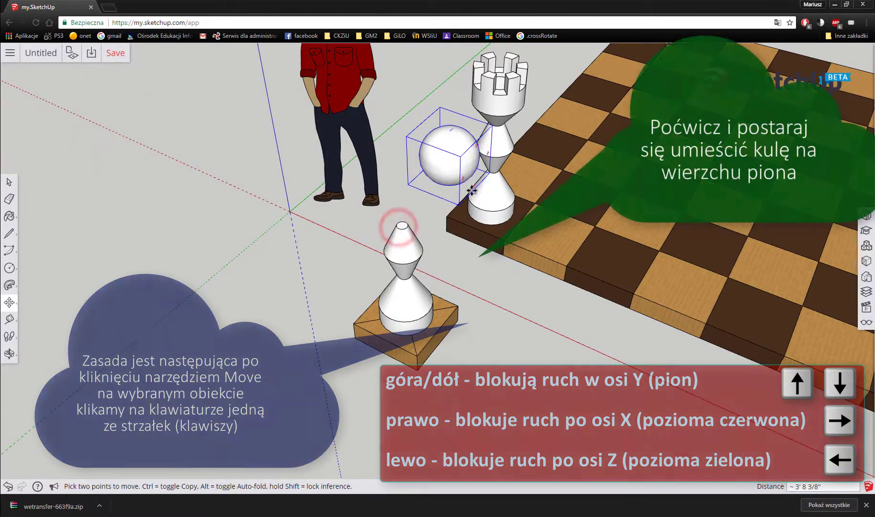
middle_drag(471, 191, 186, 55)
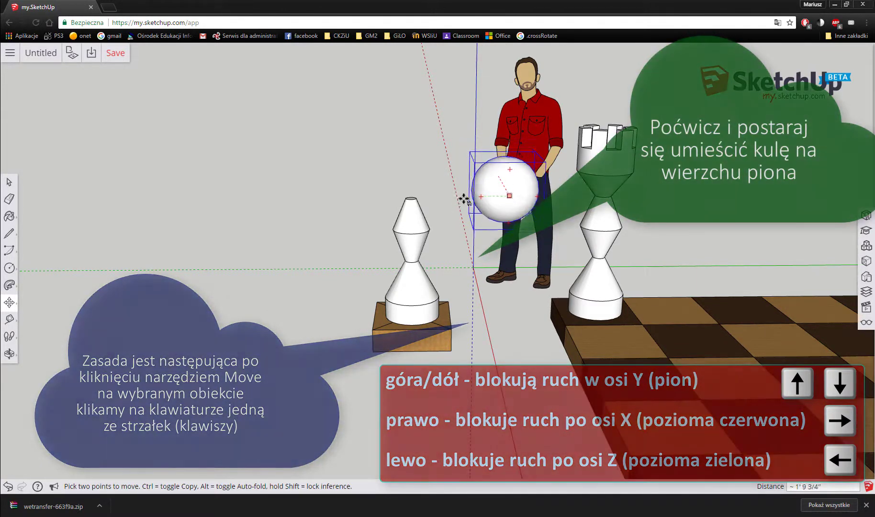
key(Left)
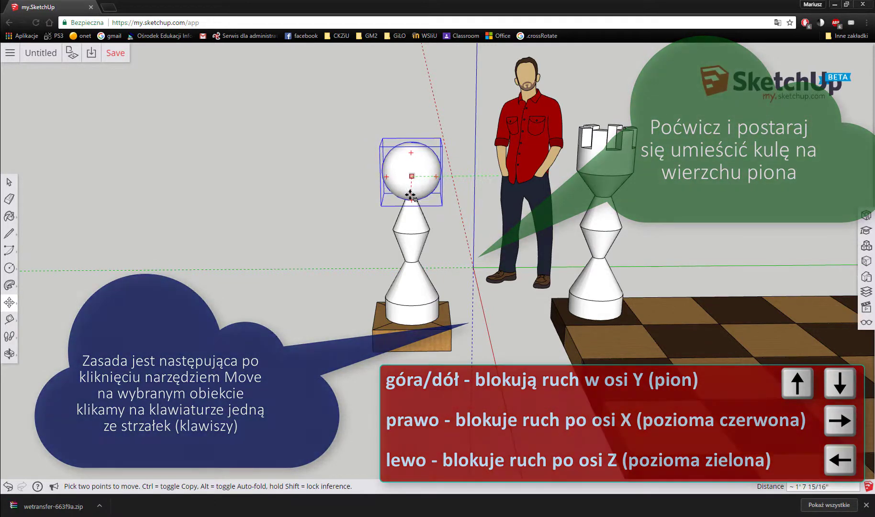
click(410, 195)
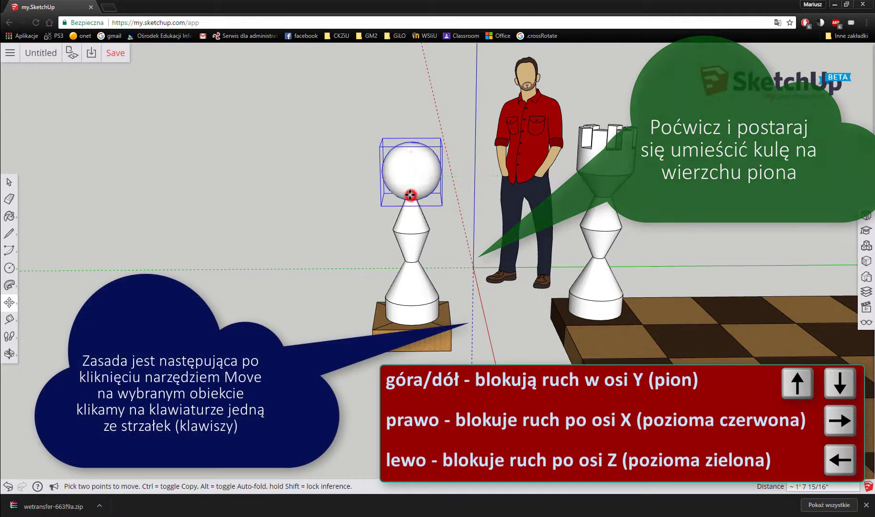
middle_drag(328, 185, 611, 173)
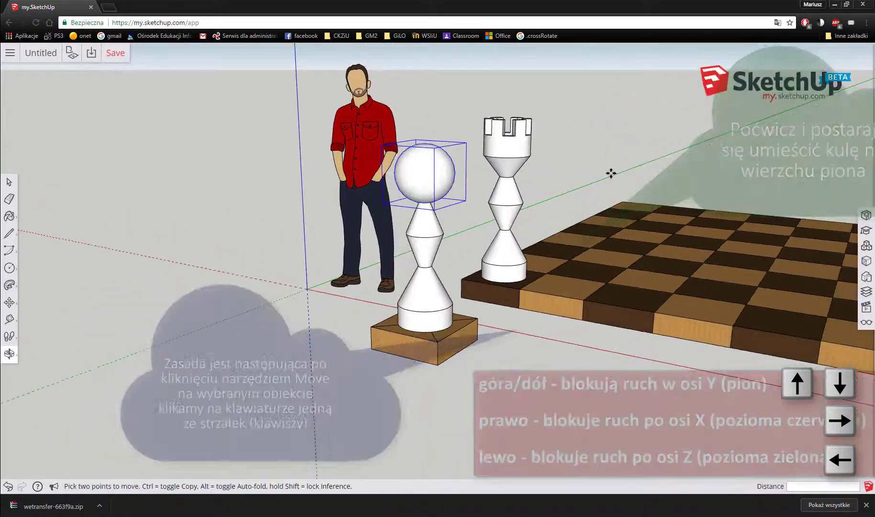
mouse_move(357, 181)
middle_down()
mouse_move(410, 190)
mouse_move(508, 176)
mouse_move(530, 235)
middle_up()
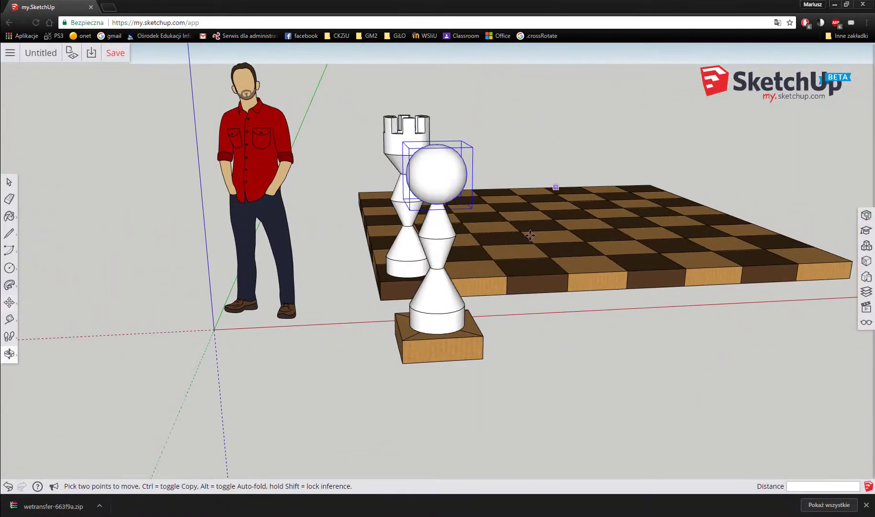
Step: Scale the sphere head about its centre to 0.81 of its size
mouse_move(424, 228)
middle_down()
mouse_move(580, 273)
mouse_move(768, 211)
mouse_move(800, 118)
mouse_move(658, 245)
mouse_move(512, 332)
mouse_move(504, 235)
middle_up()
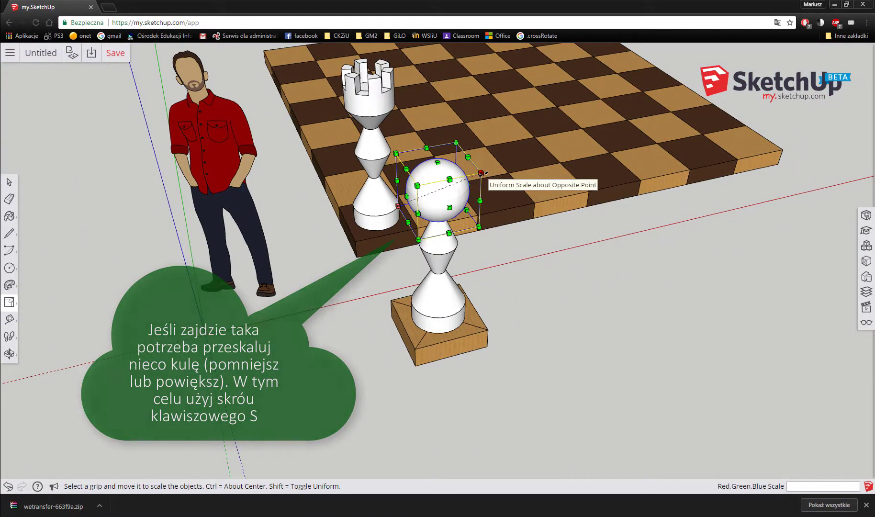
key(ctrl)
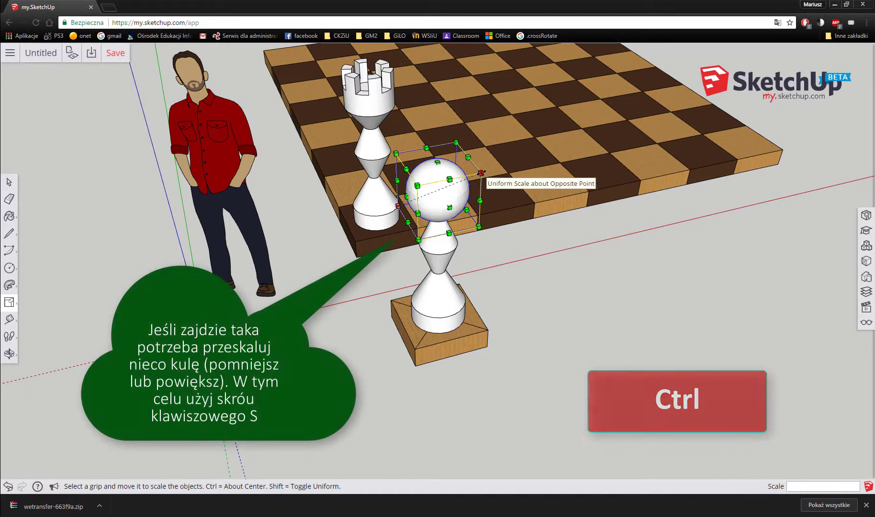
mouse_move(481, 173)
ctrl+mouse_down()
mouse_move(469, 190)
mouse_move(448, 142)
mouse_move(457, 98)
ctrl+mouse_up()
key(o)
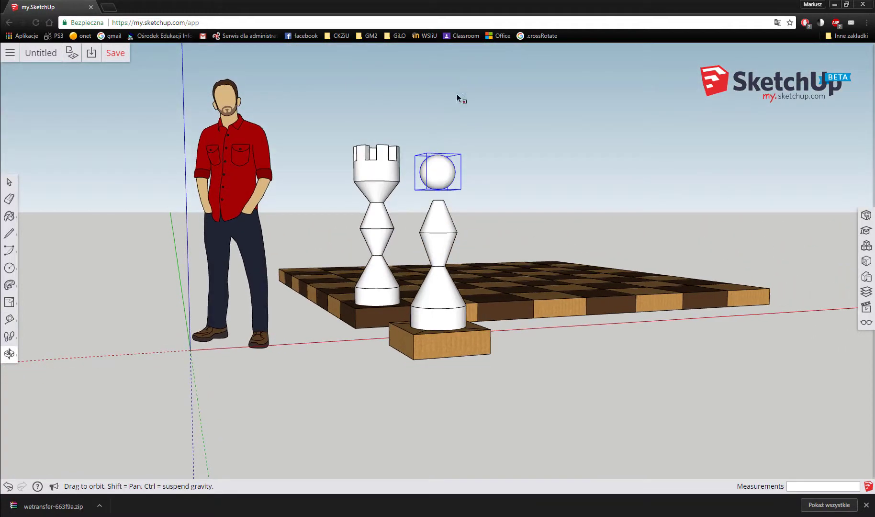
middle_drag(437, 174, 289, 197)
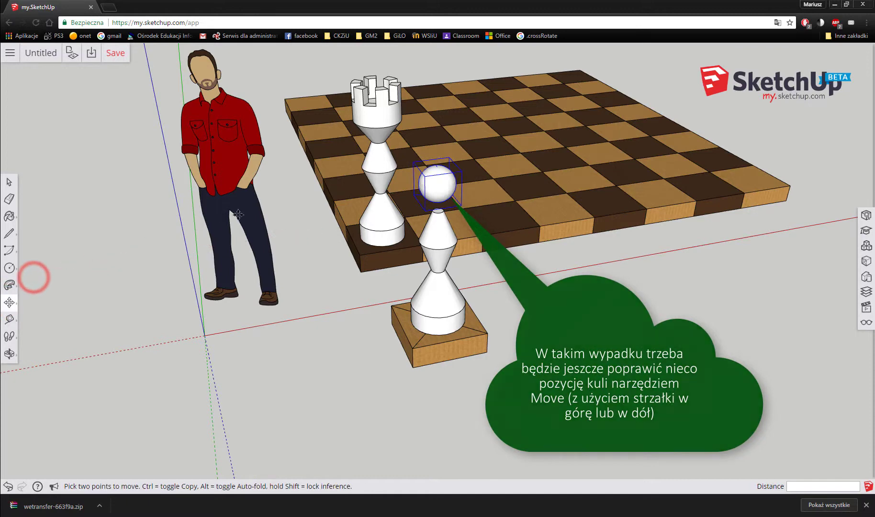
Step: Lower the shrunken ball along the blue axis onto the pawn's tip
click(448, 189)
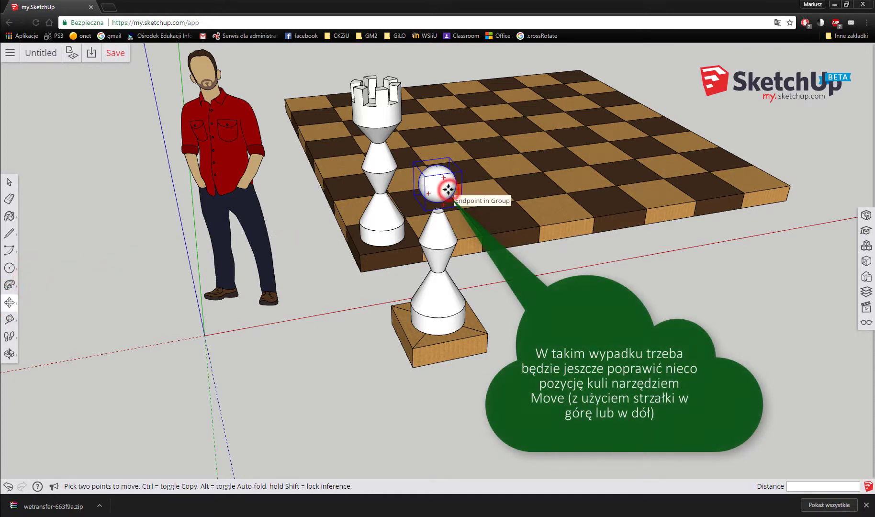
key(Up)
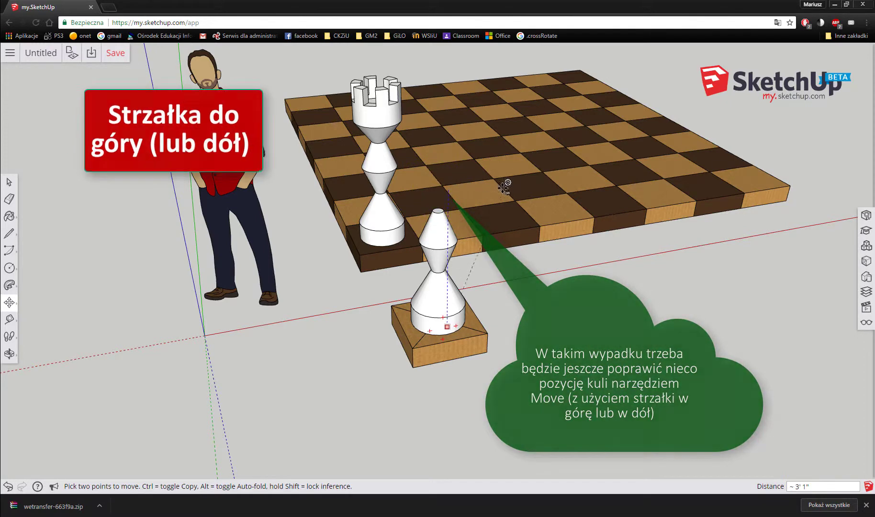
middle_drag(435, 211, 425, 188)
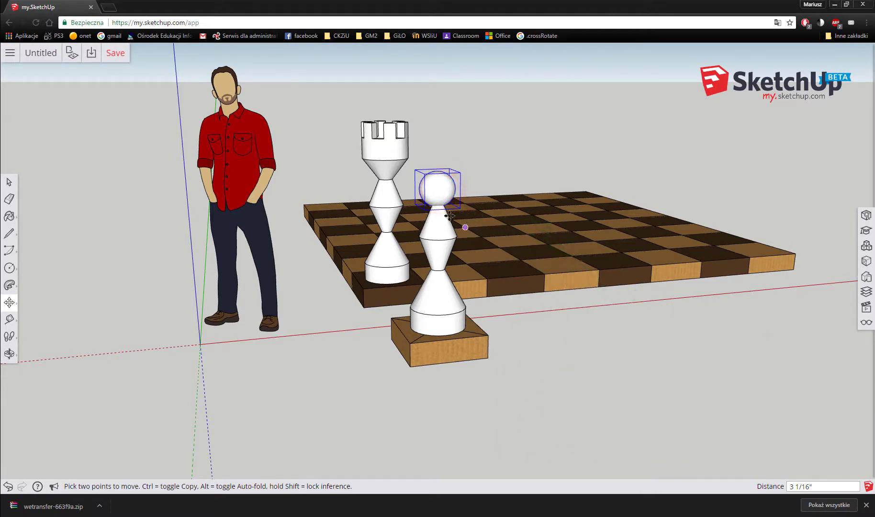
mouse_move(447, 224)
mouse_down()
mouse_move(686, 434)
mouse_move(641, 295)
mouse_up()
Step: Select the pawn's tapered body and spherical head and make them one group
key(m)
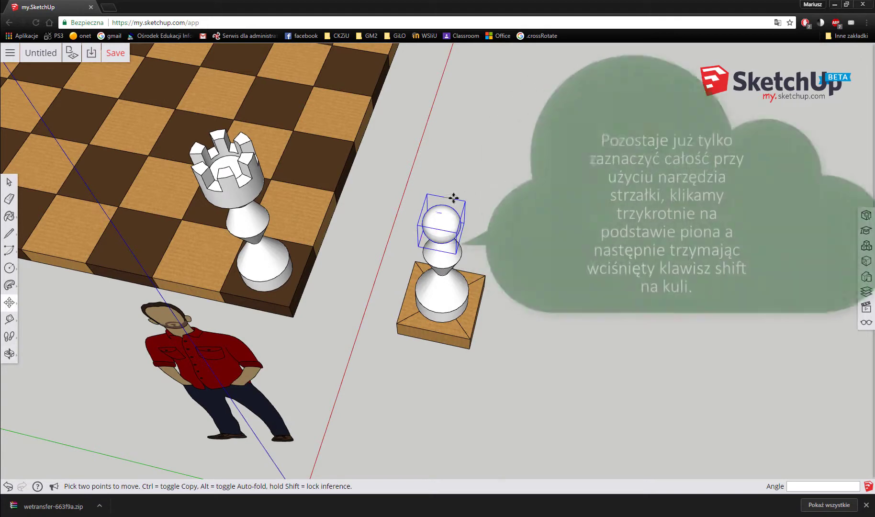
middle_drag(445, 252, 472, 186)
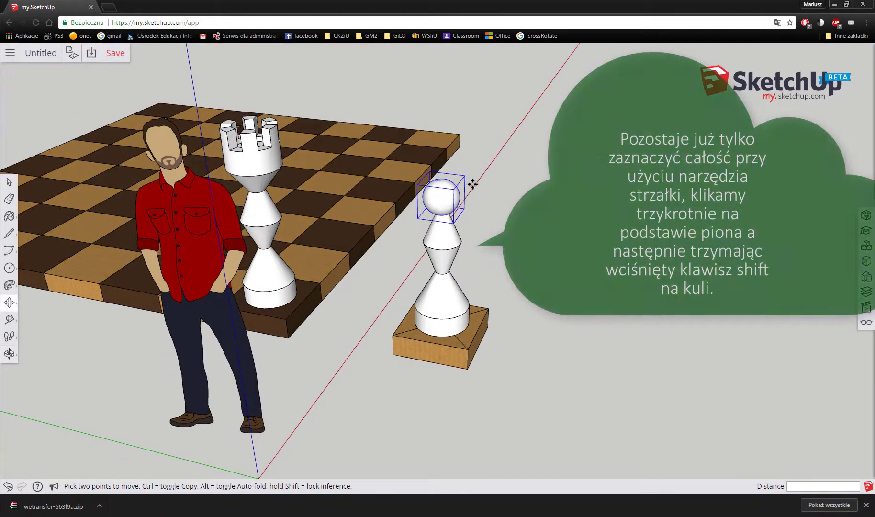
scroll(446, 180, up, 2)
key(space)
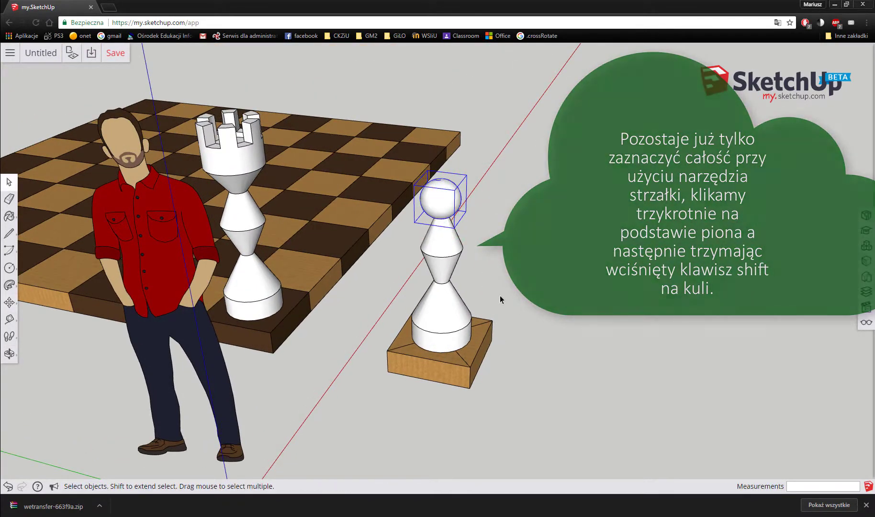
click(505, 236)
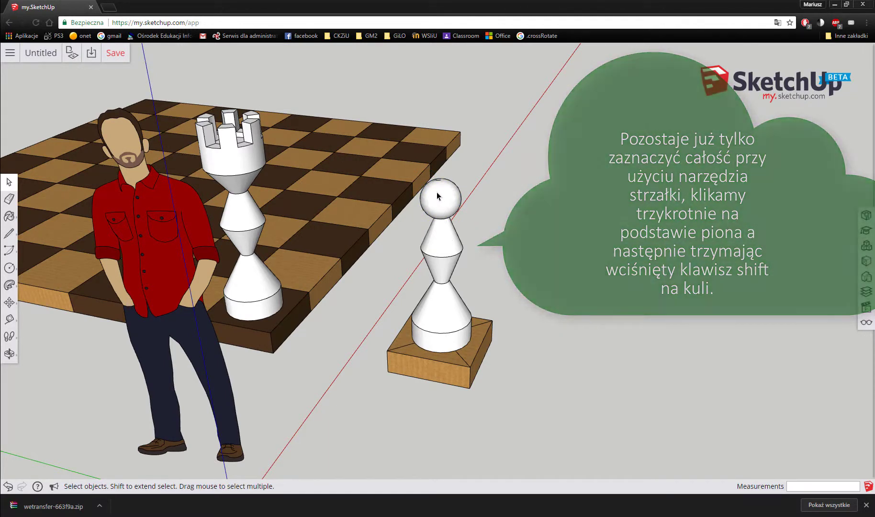
triple_click(434, 237)
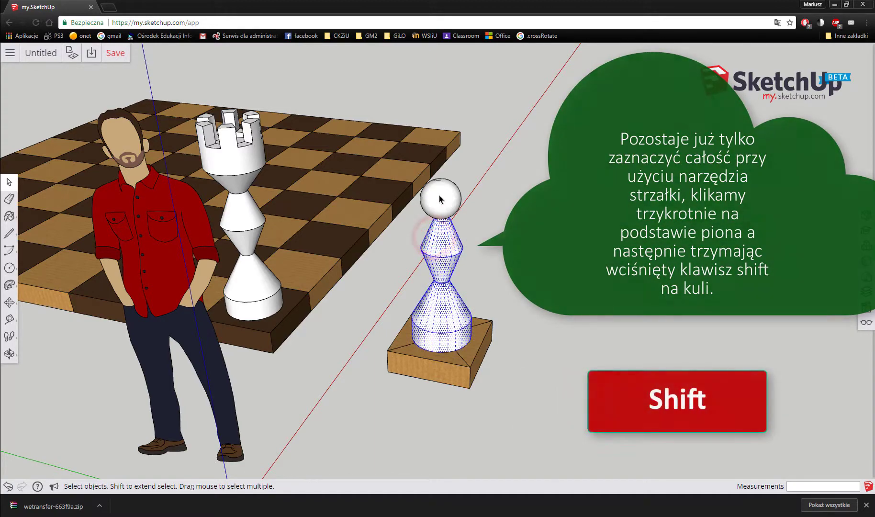
middle_drag(495, 269, 197, 154)
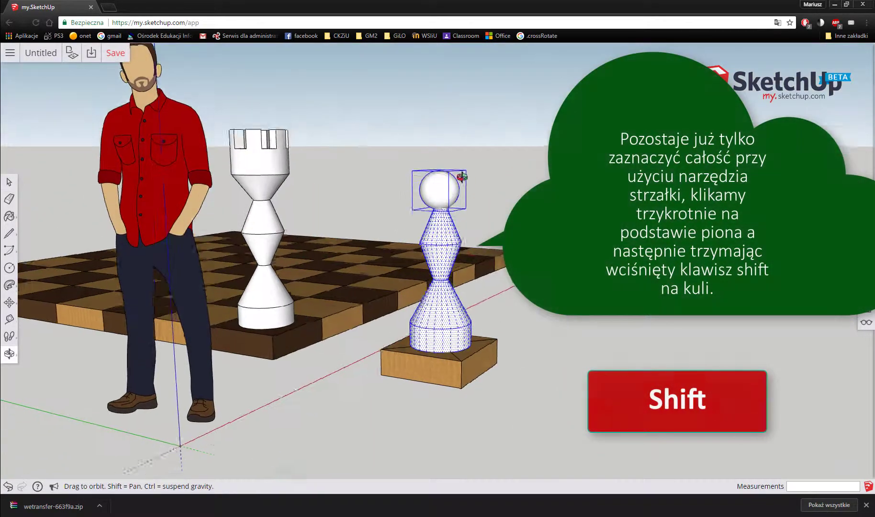
drag(143, 191, 438, 242)
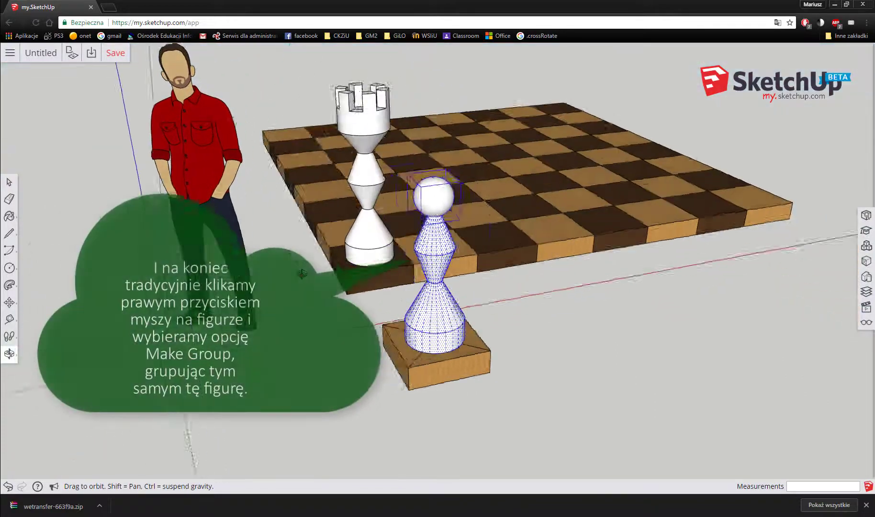
key(space)
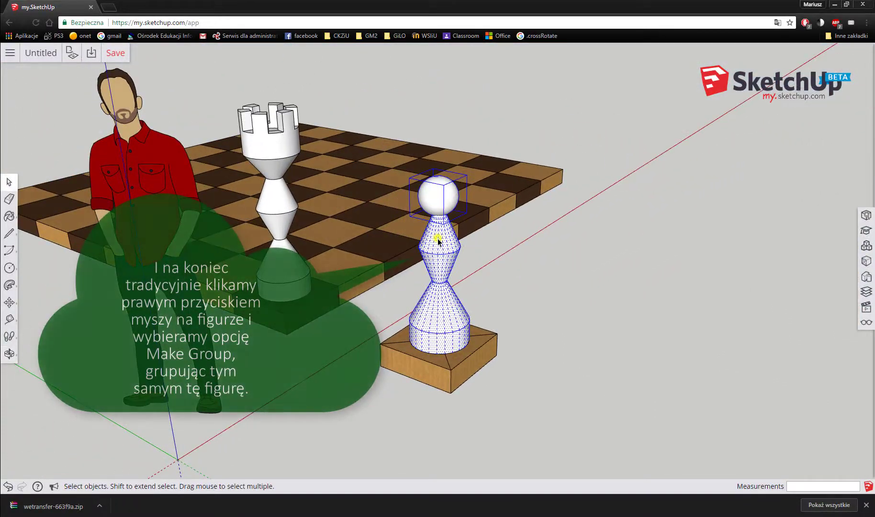
right_click(438, 241)
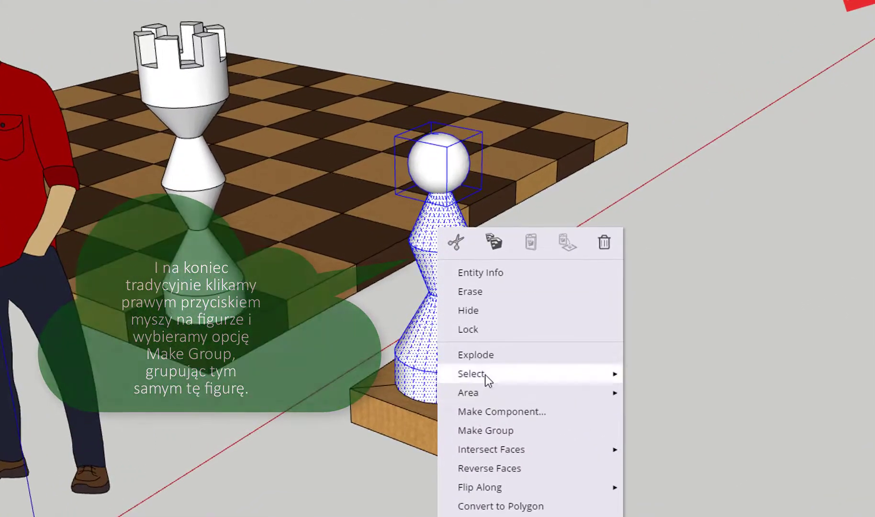
click(494, 430)
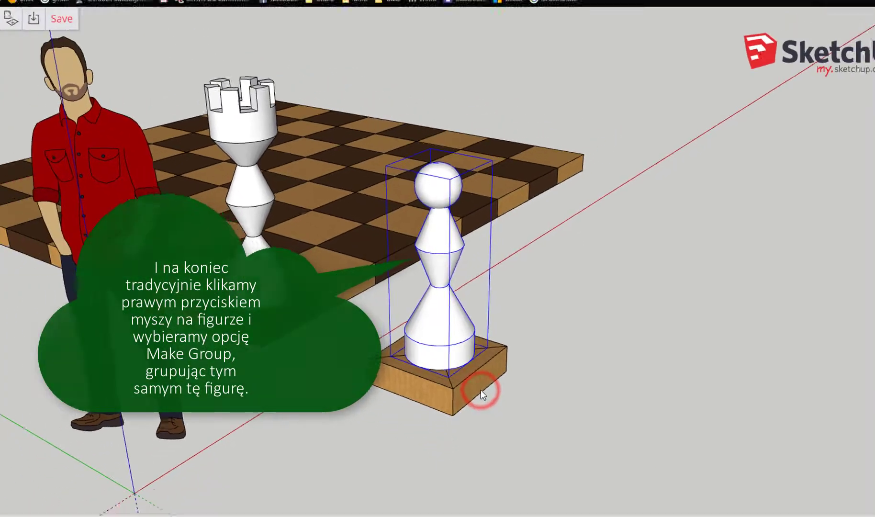